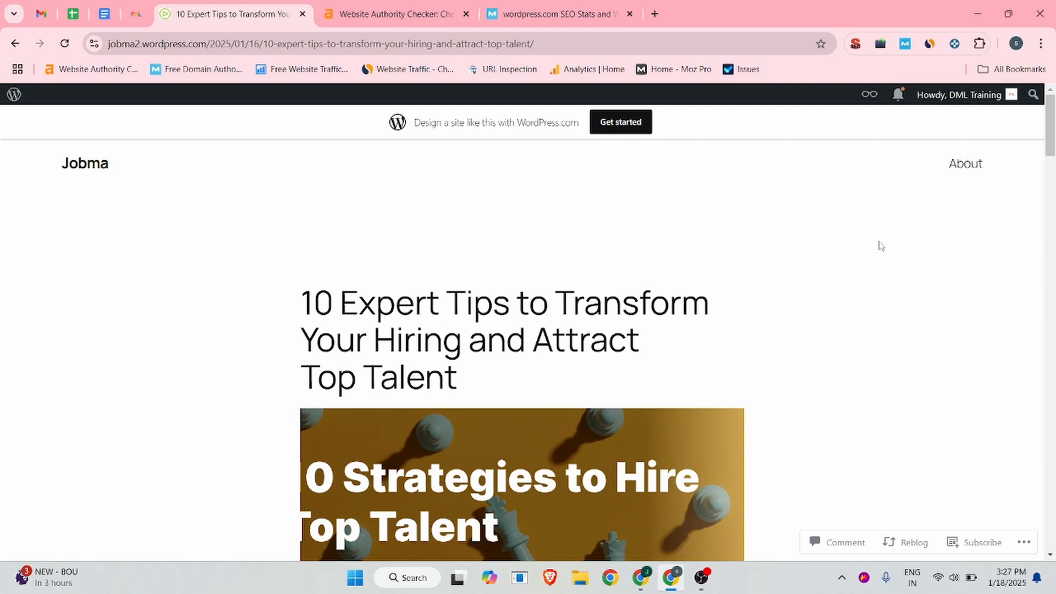
Look through the Jobma example blog post, including its intro paragraph and the anchor-text backlinks in it.
{"action": "scroll", "coordinate": [406, 301], "scroll_direction": "down", "scroll_amount": 15}
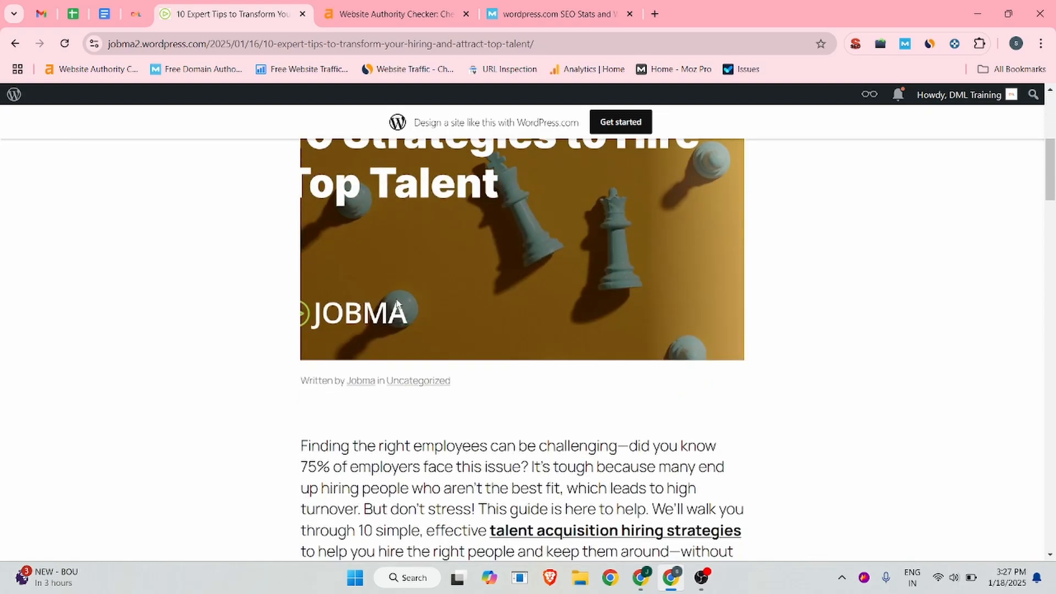
{"action": "scroll", "coordinate": [495, 292], "scroll_direction": "up", "scroll_amount": 15}
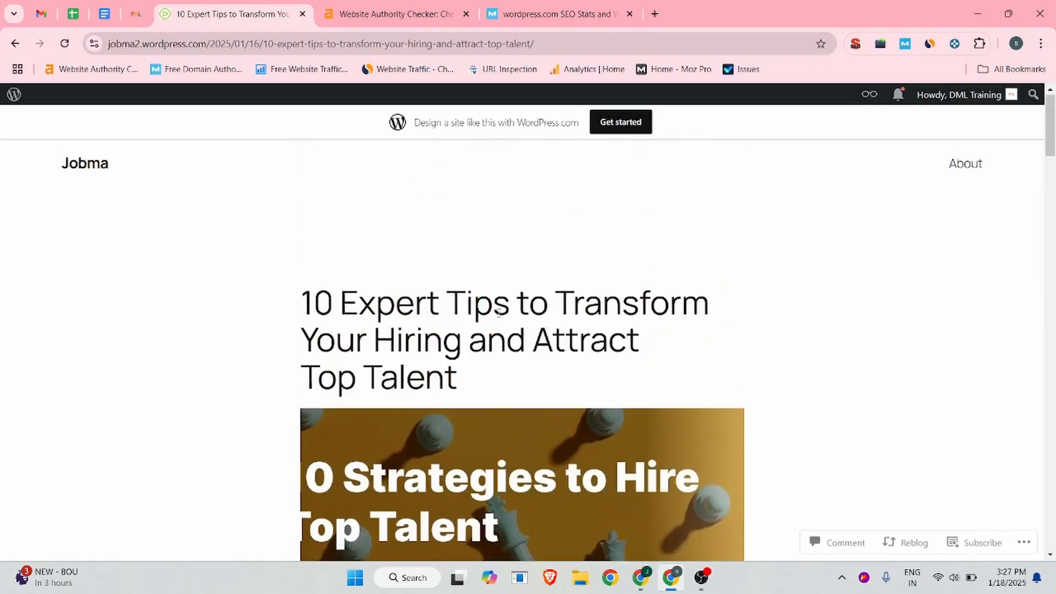
{"action": "scroll", "coordinate": [498, 336], "scroll_direction": "down", "scroll_amount": 8}
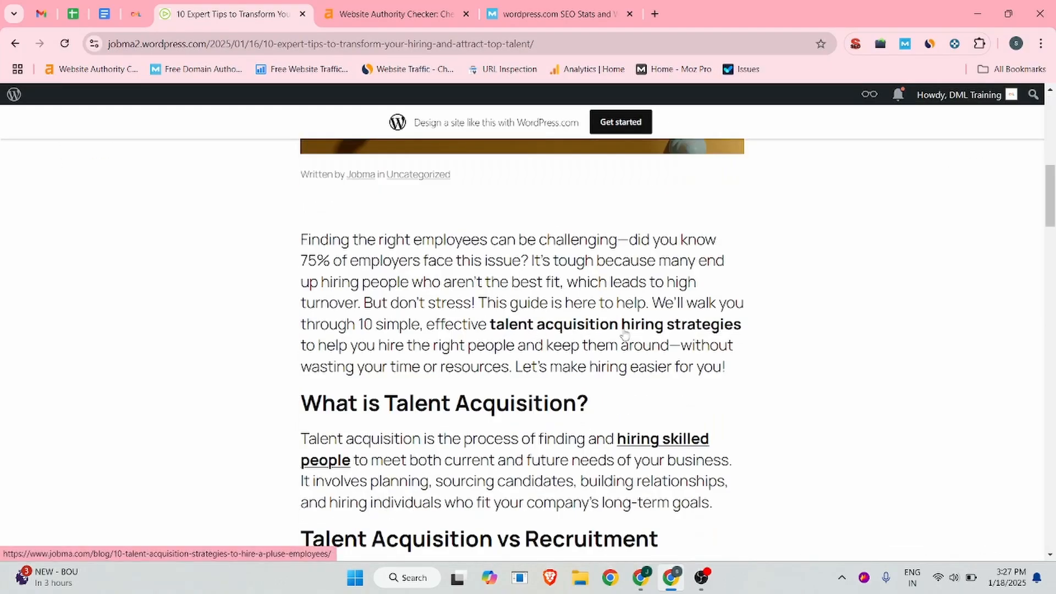
{"action": "scroll", "coordinate": [634, 323], "scroll_direction": "up", "scroll_amount": 8}
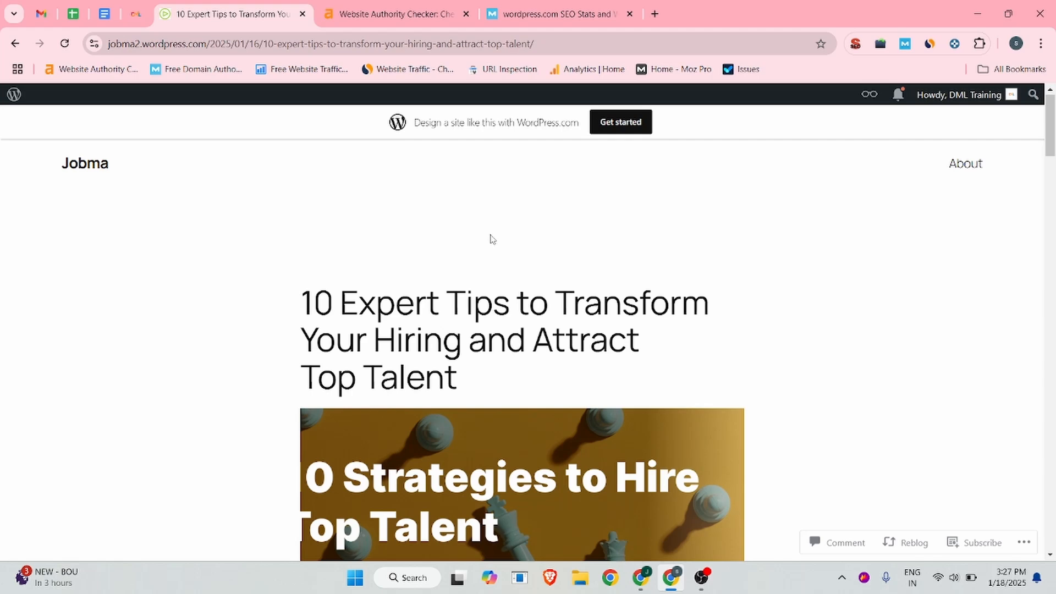
Review wordpress.com's domain rating on Ahrefs, and its domain authority and spam score on Moz.
{"action": "left_click", "coordinate": [373, 6]}
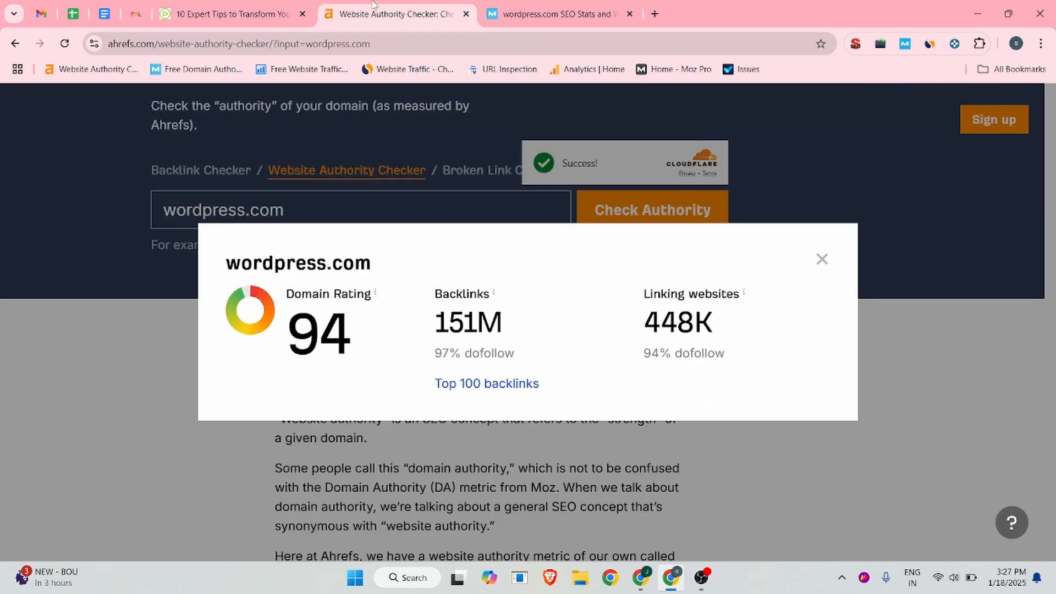
{"action": "right_click", "coordinate": [373, 2]}
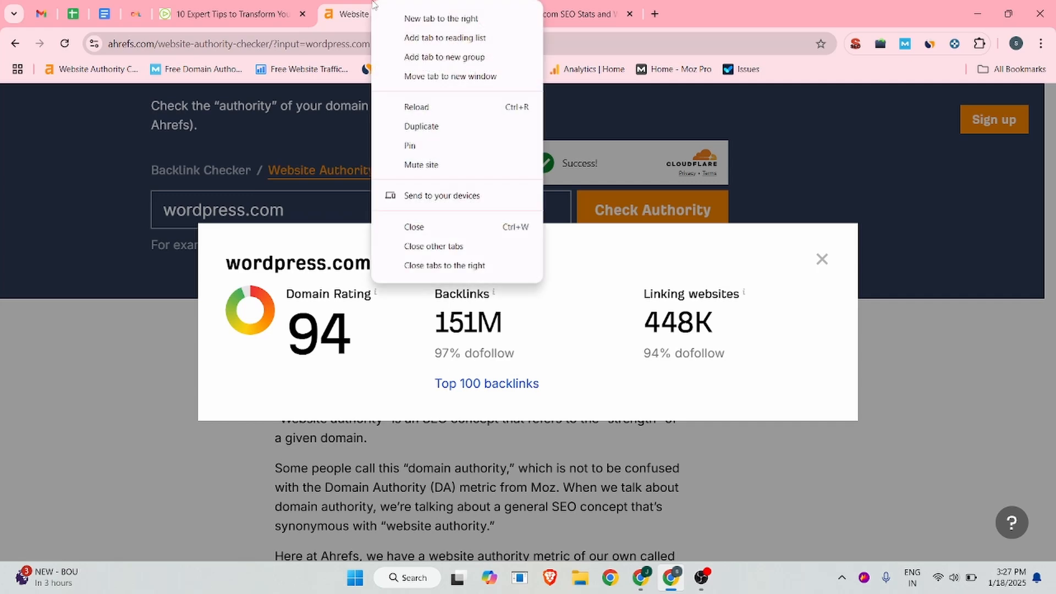
{"action": "left_click", "coordinate": [500, 15]}
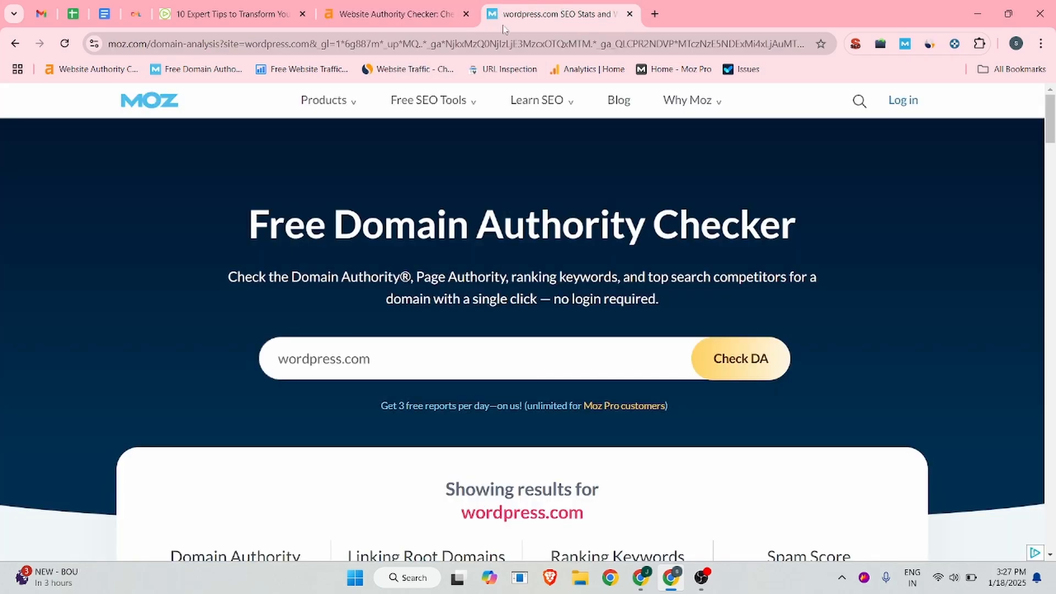
{"action": "scroll", "coordinate": [462, 126], "scroll_direction": "down", "scroll_amount": 5}
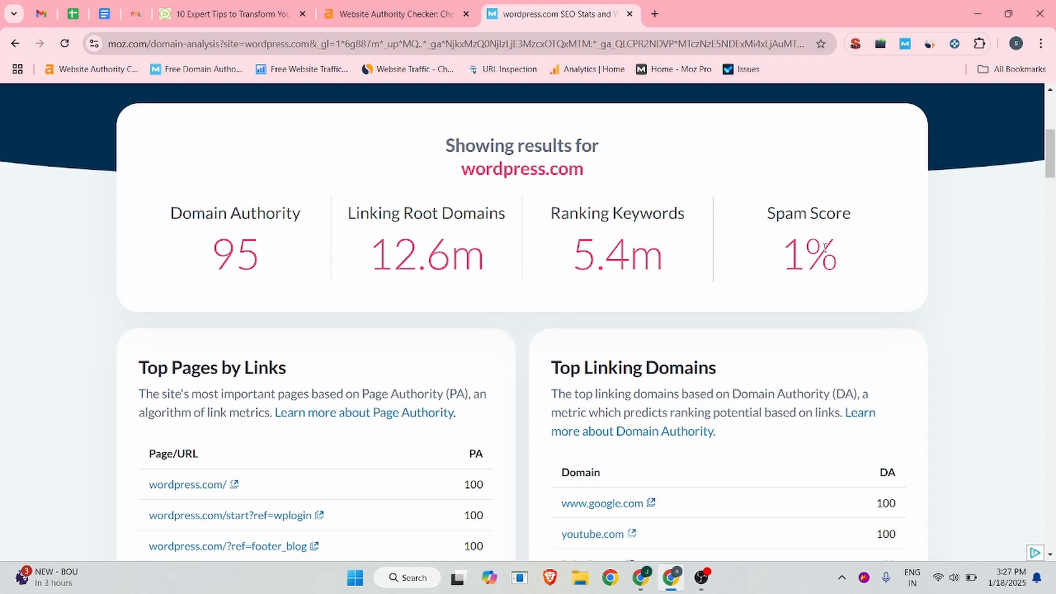
{"action": "double_click", "coordinate": [795, 262]}
Start a new WordPress.com site from the Jobma blog page and set its goal to Publish a blog.
{"action": "left_click", "coordinate": [231, 14]}
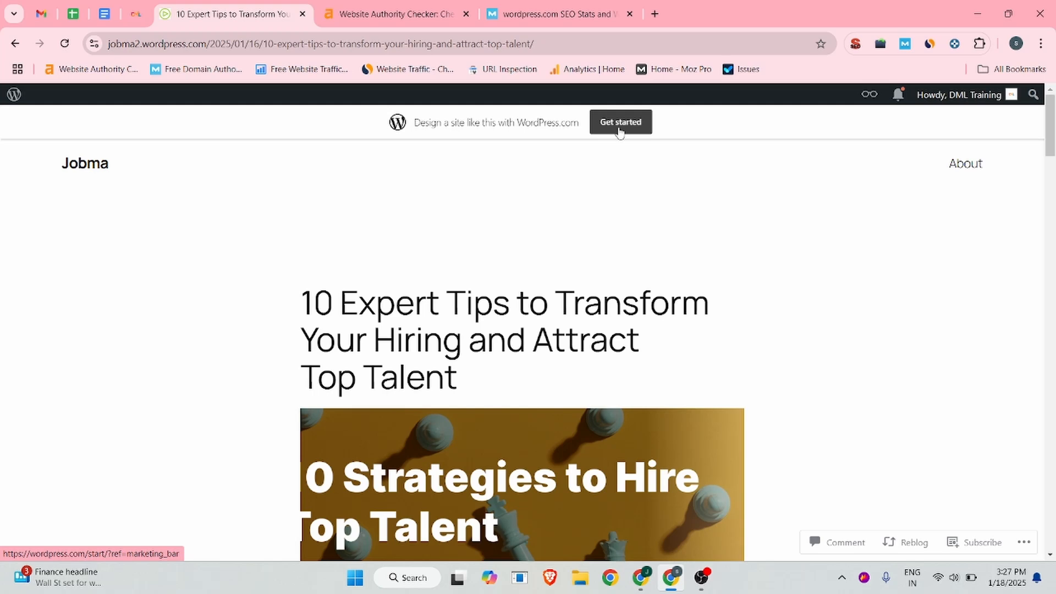
{"action": "left_click", "coordinate": [619, 124]}
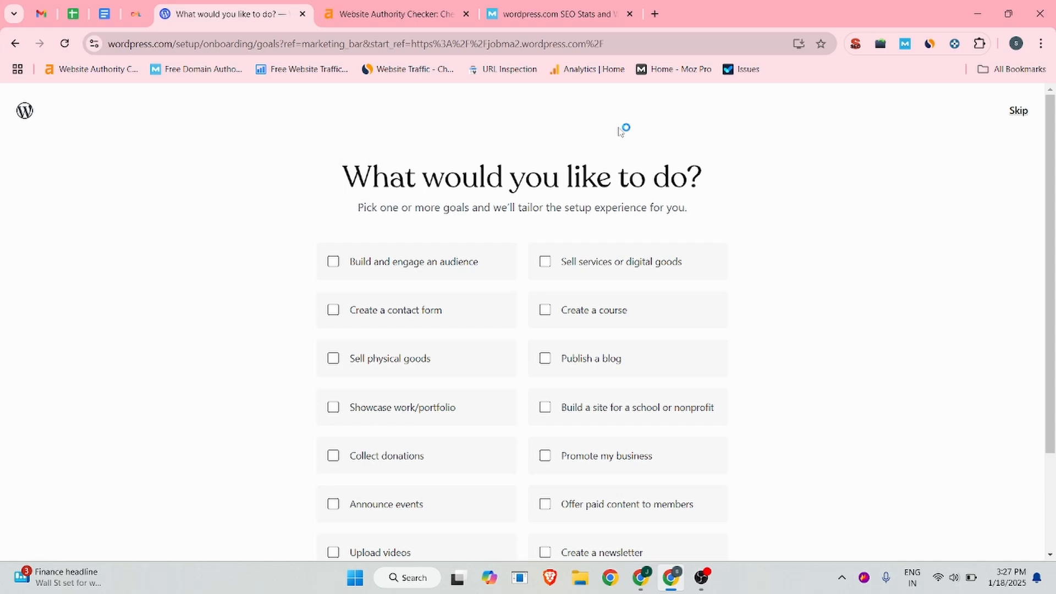
{"action": "scroll", "coordinate": [407, 356], "scroll_direction": "down", "scroll_amount": 2}
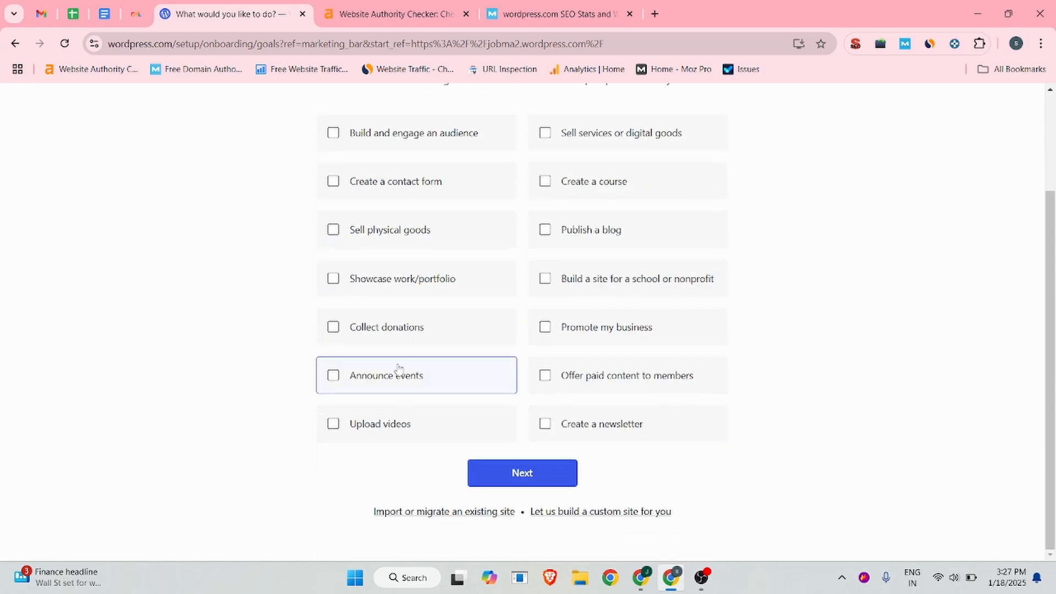
{"action": "scroll", "coordinate": [427, 374], "scroll_direction": "up", "scroll_amount": 2}
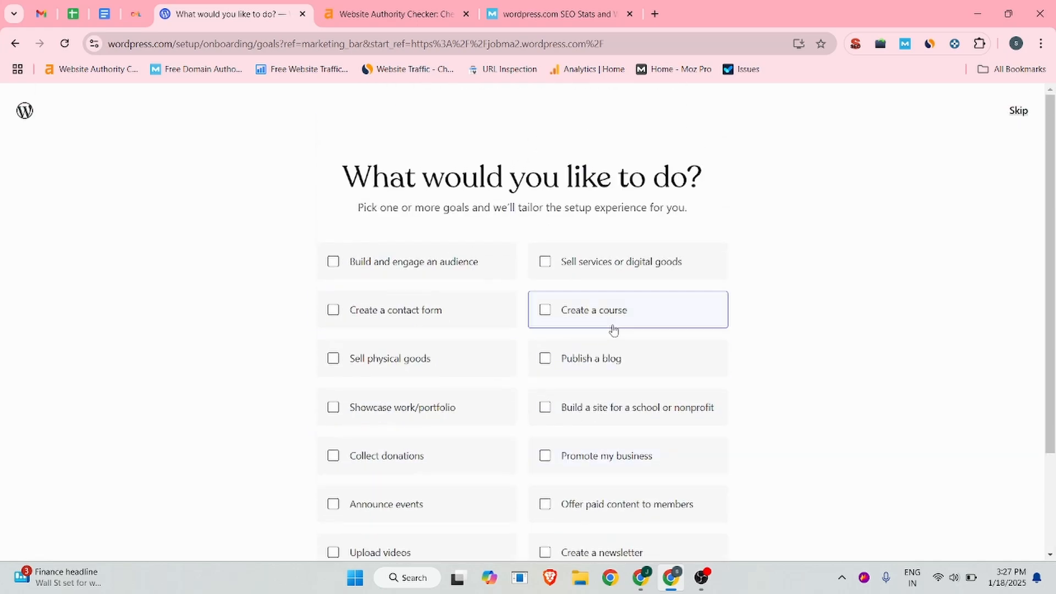
{"action": "left_click", "coordinate": [546, 358]}
{"action": "scroll", "coordinate": [799, 335], "scroll_direction": "down", "scroll_amount": 2}
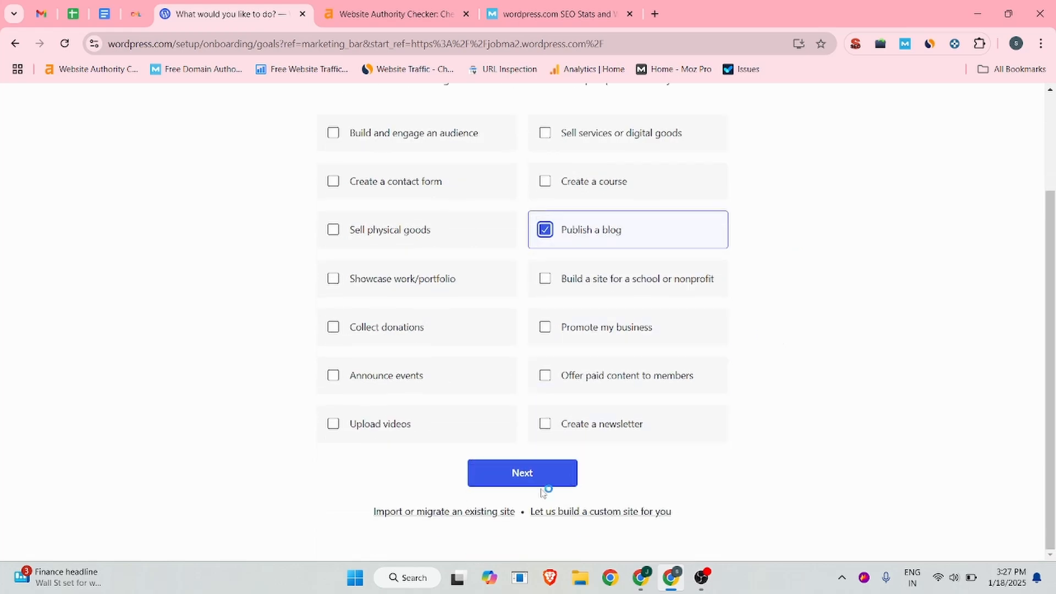
{"action": "left_click", "coordinate": [508, 478]}
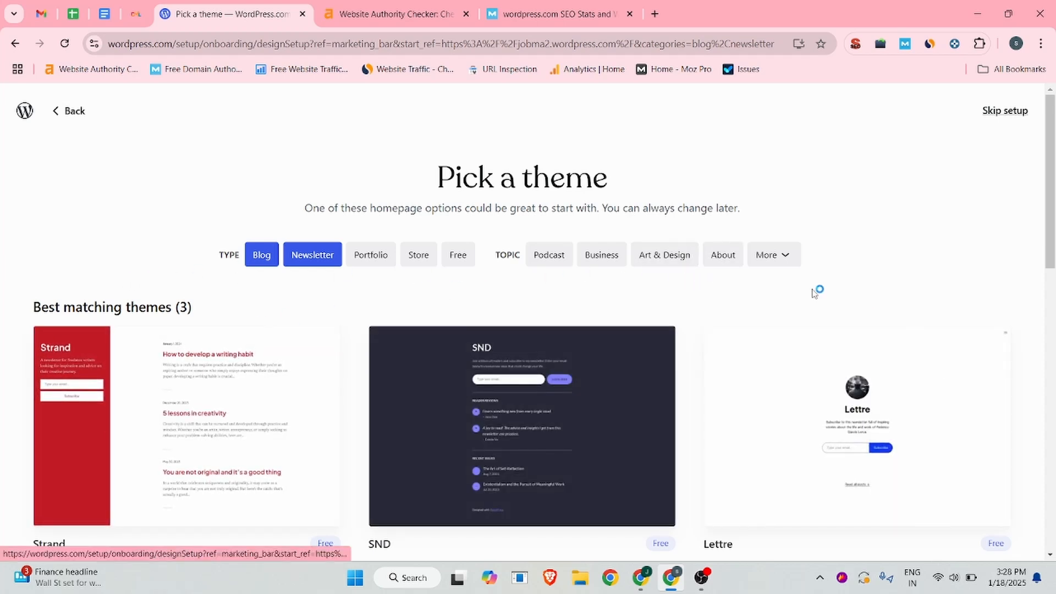
Remove the Newsletter filter from the themes and continue with the free Twenty Twenty-Five theme in its default style.
{"action": "left_click", "coordinate": [320, 259]}
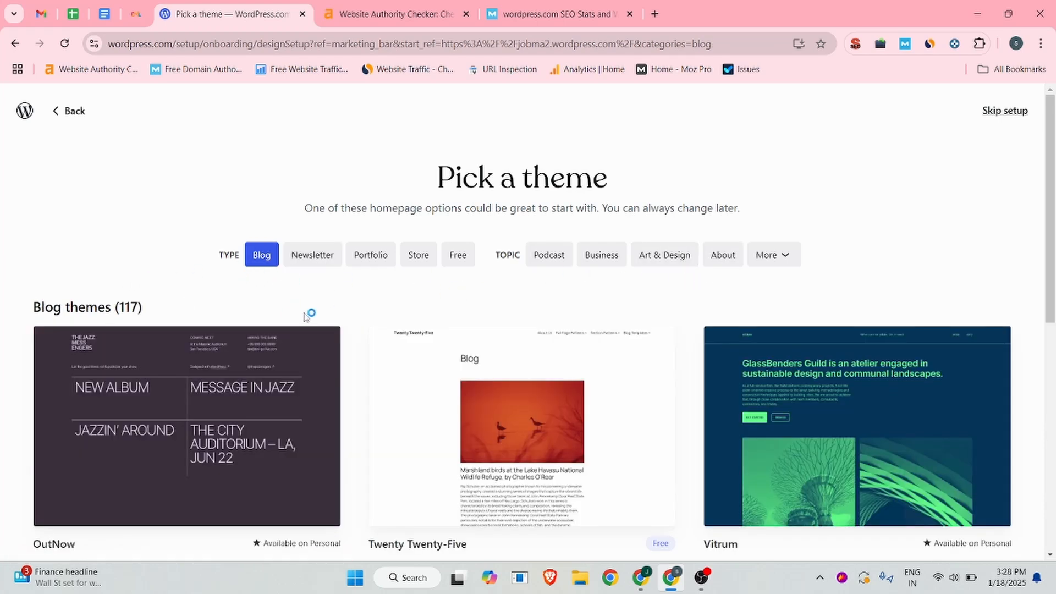
{"action": "scroll", "coordinate": [543, 377], "scroll_direction": "down", "scroll_amount": 3}
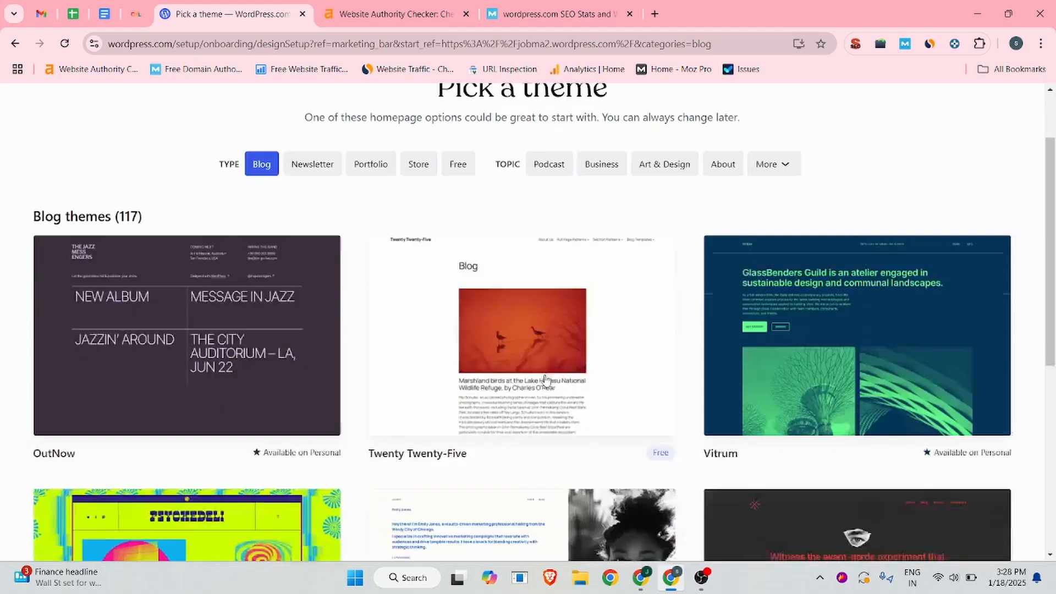
{"action": "scroll", "coordinate": [631, 405], "scroll_direction": "down", "scroll_amount": 5}
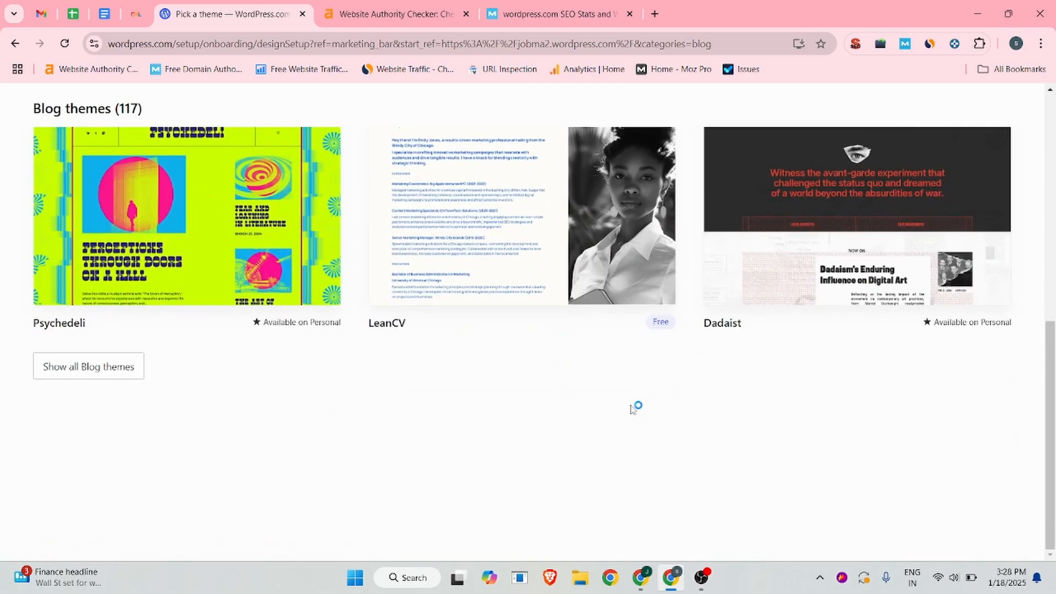
{"action": "scroll", "coordinate": [632, 407], "scroll_direction": "up", "scroll_amount": 8}
{"action": "left_click", "coordinate": [567, 417]}
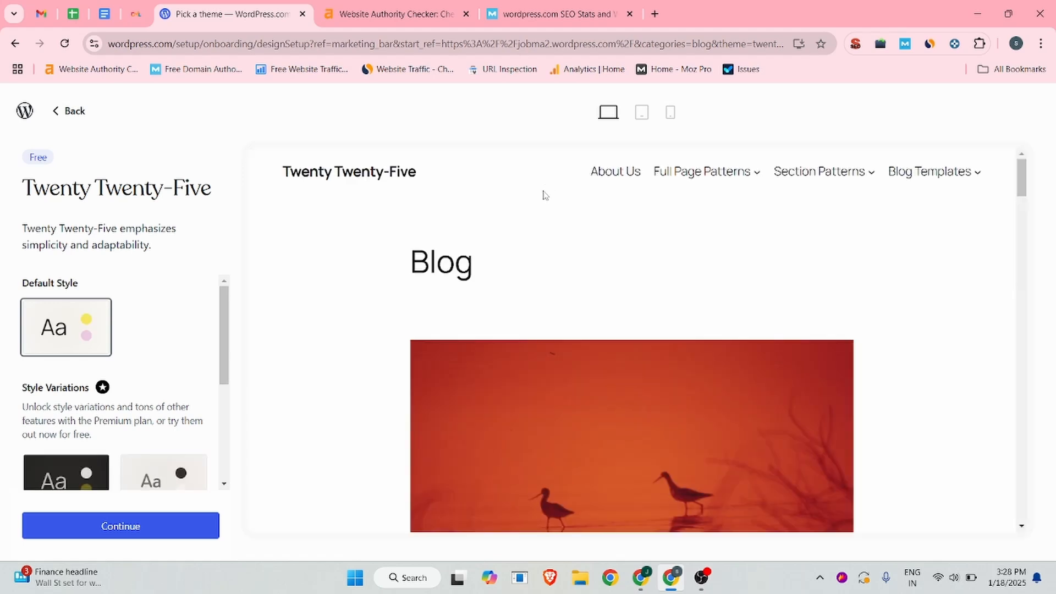
{"action": "scroll", "coordinate": [83, 418], "scroll_direction": "down", "scroll_amount": 5}
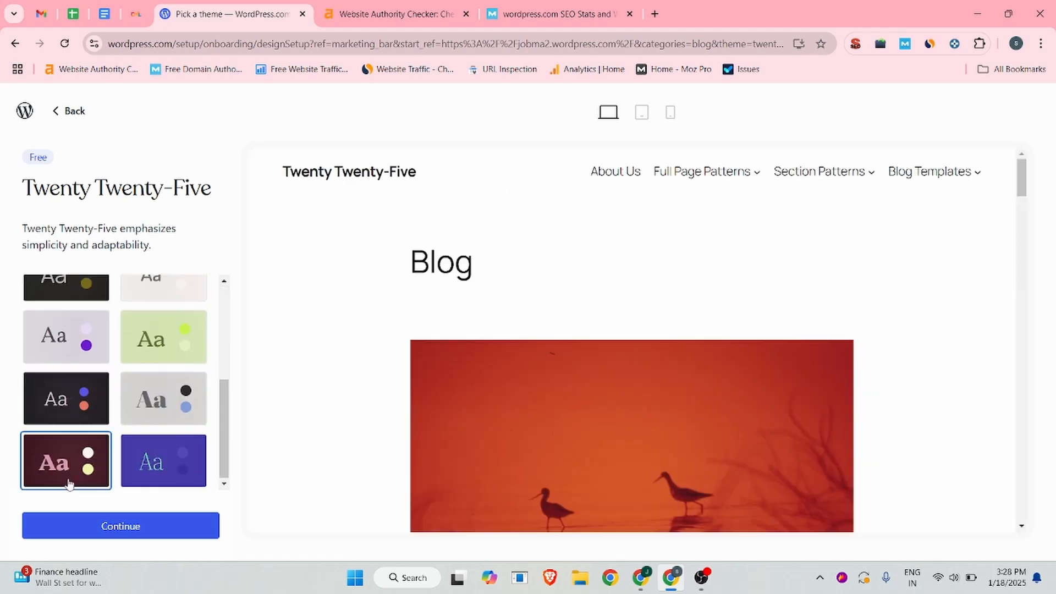
{"action": "left_click", "coordinate": [102, 535]}
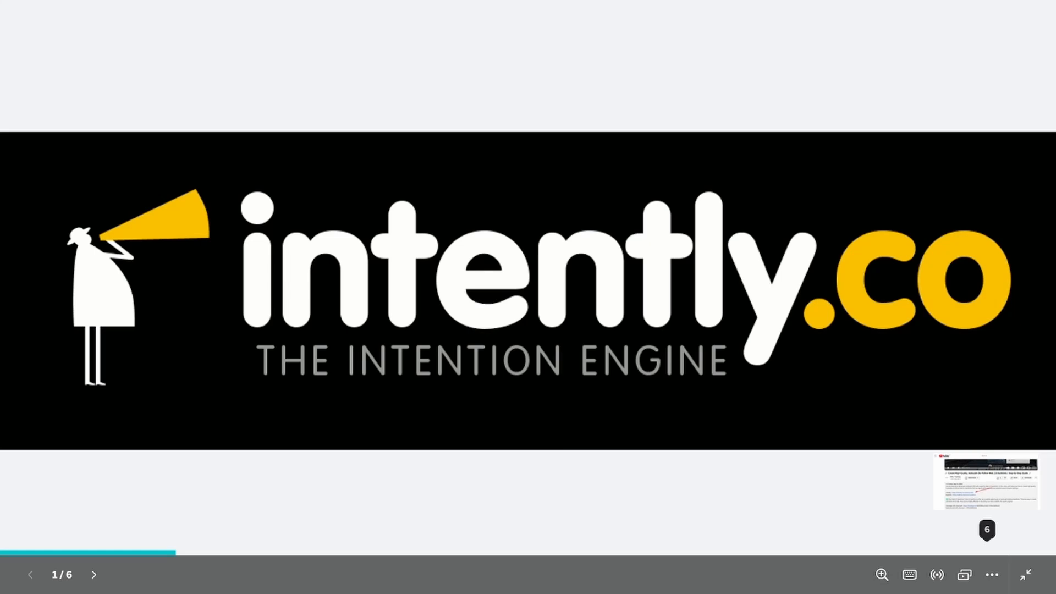
{"action": "key", "text": "Right"}
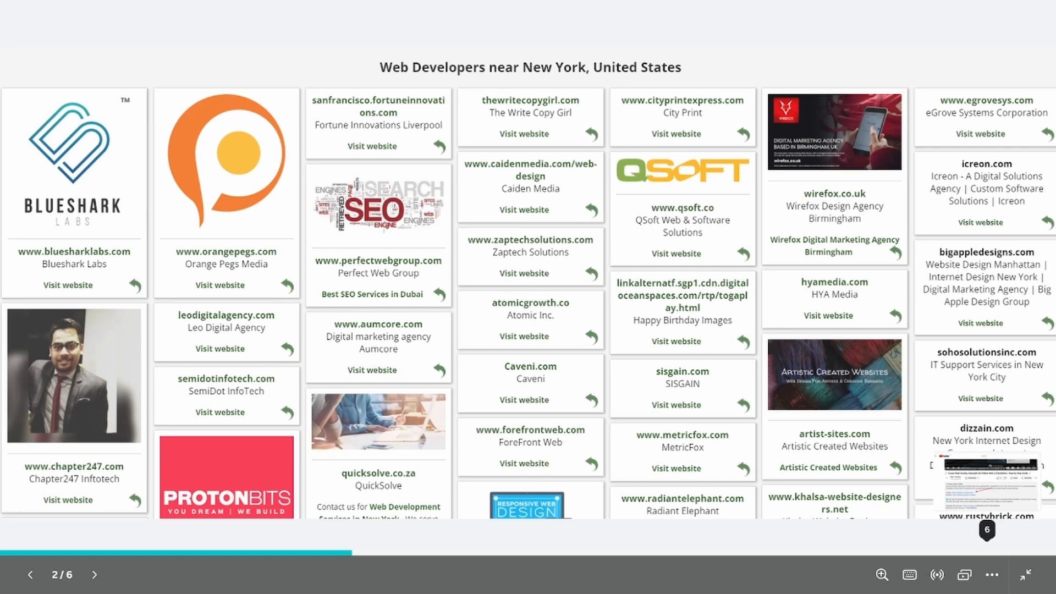
{"action": "key", "text": "Right"}
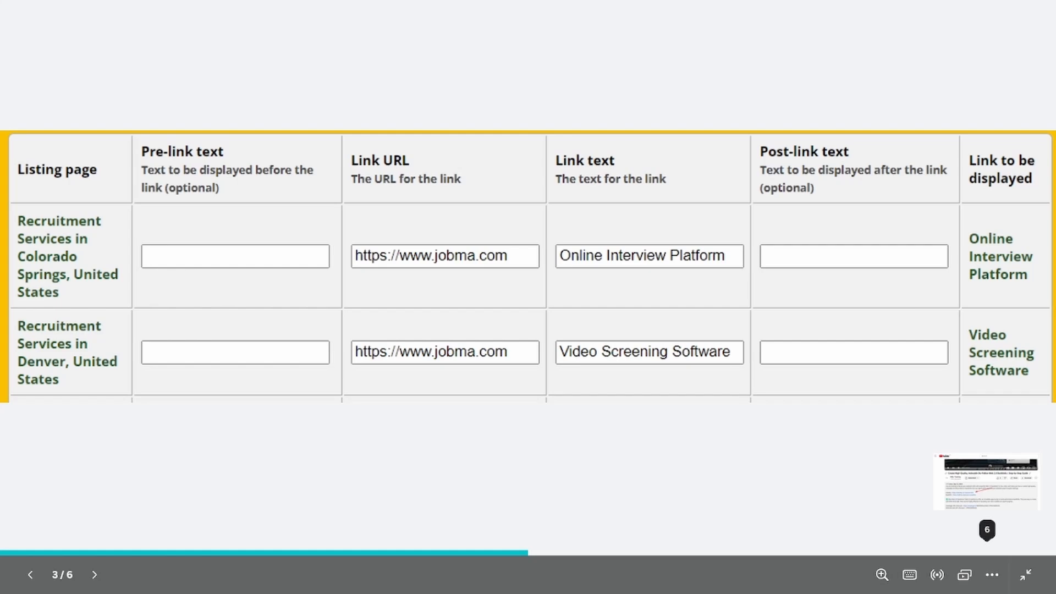
{"action": "key", "text": "Right"}
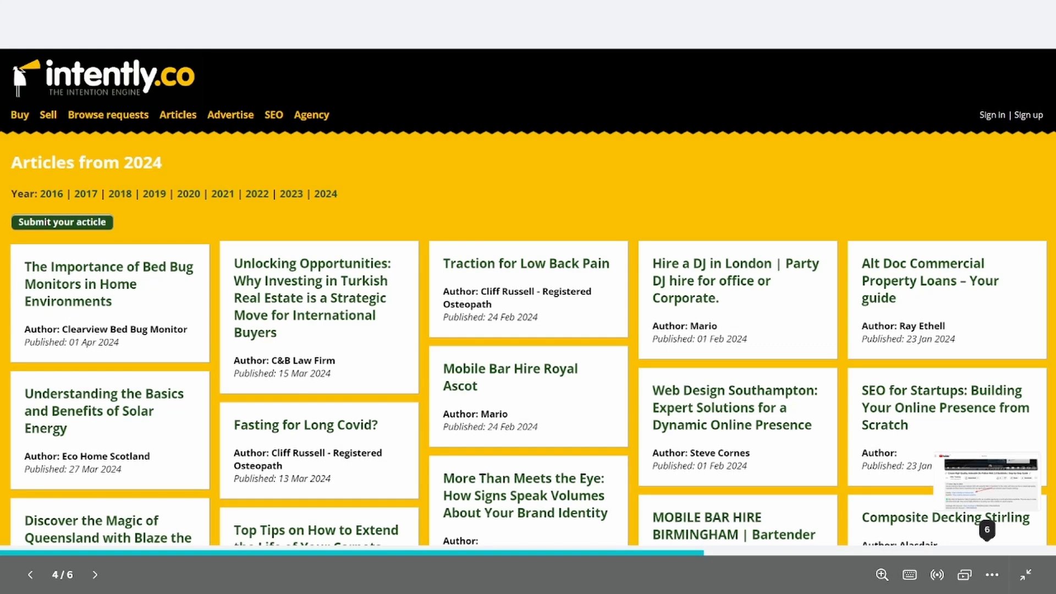
{"action": "key", "text": "Right"}
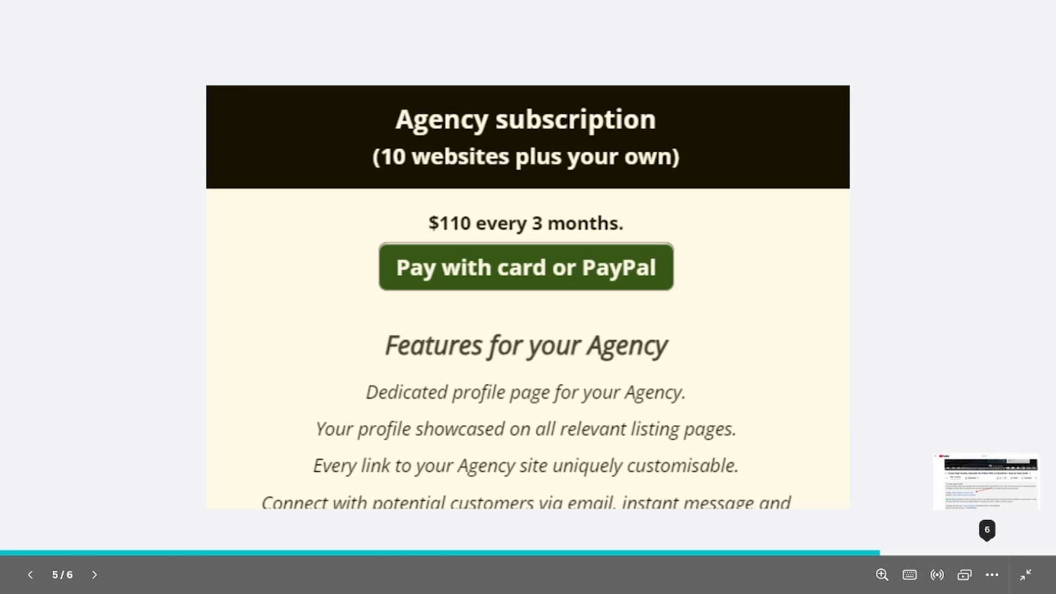
{"action": "key", "text": "Right"}
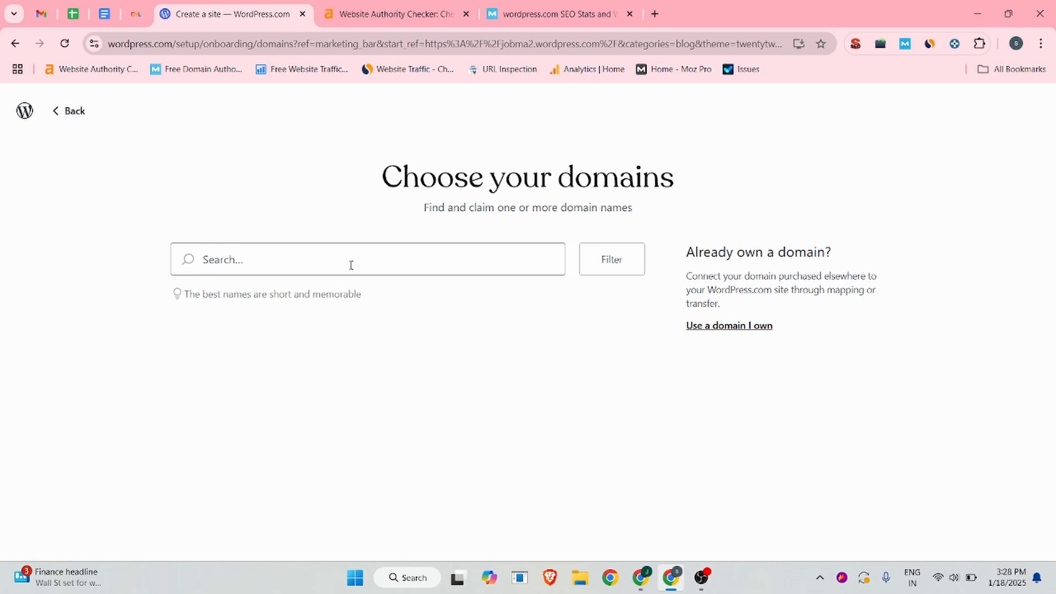
Search the available domain names for "dmltraining".
{"action": "type", "text": "dm"}
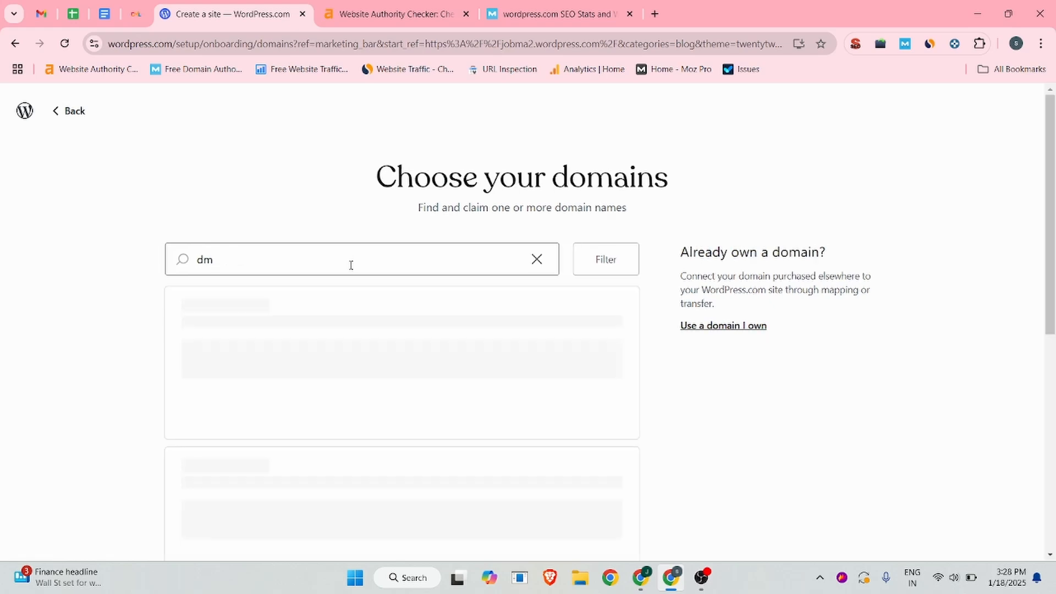
{"action": "type", "text": "ltraining"}
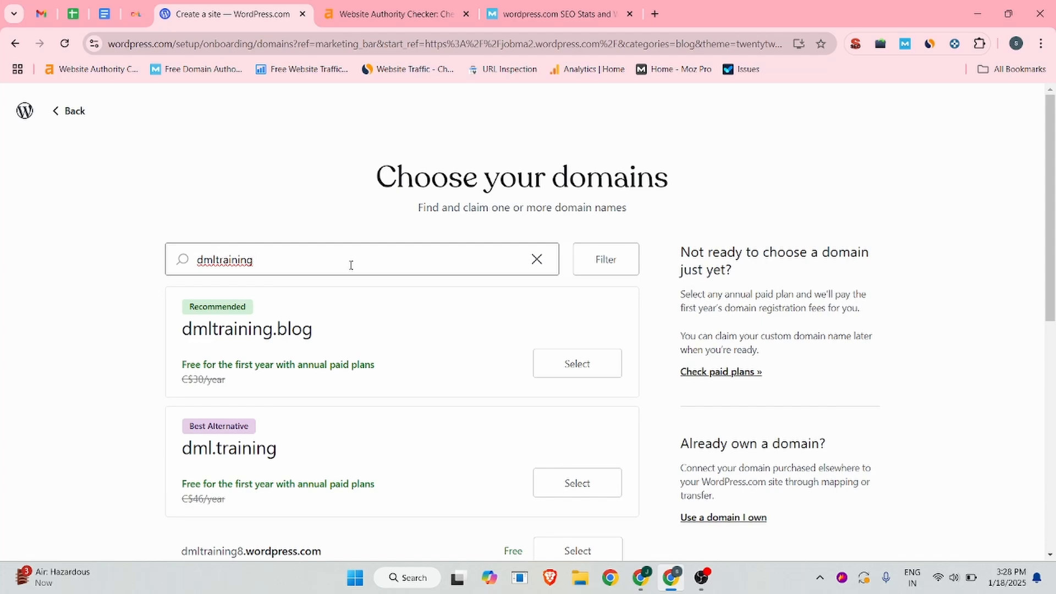
{"action": "scroll", "coordinate": [351, 265], "scroll_direction": "down", "scroll_amount": 4}
{"action": "scroll", "coordinate": [242, 217], "scroll_direction": "up", "scroll_amount": 2}
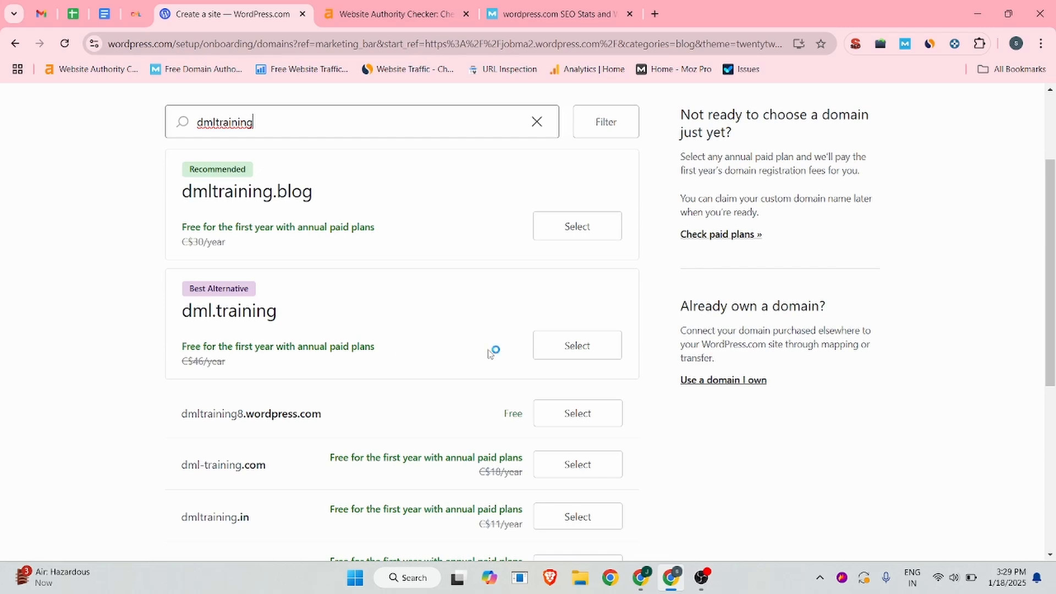
Choose the free dmltraining8.wordpress.com address as the site's domain and continue to the plans.
{"action": "scroll", "coordinate": [367, 386], "scroll_direction": "down", "scroll_amount": 1}
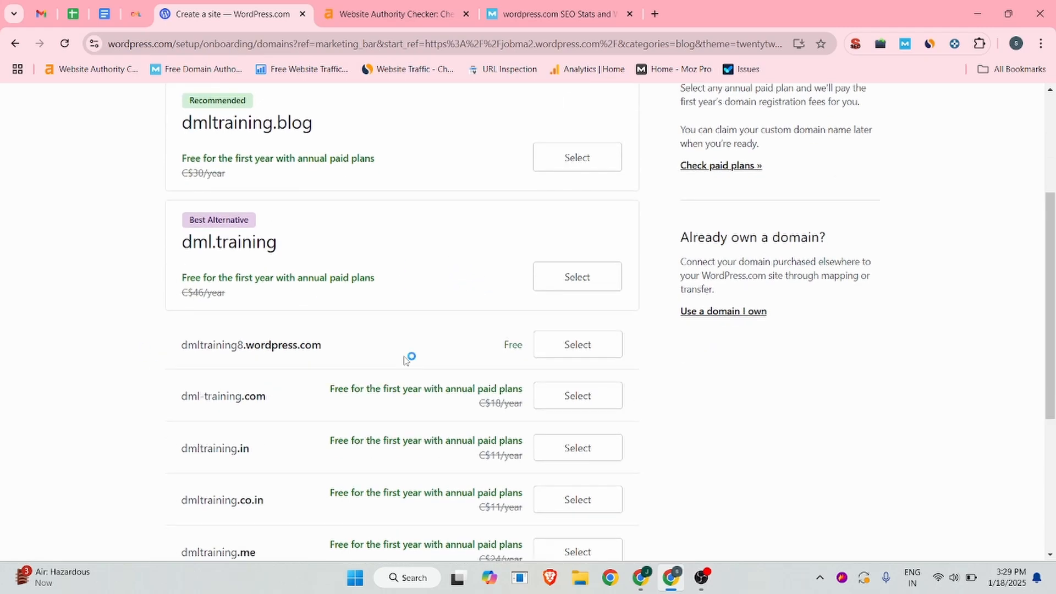
{"action": "double_click", "coordinate": [506, 345]}
{"action": "left_click_drag", "start_coordinate": [174, 347], "coordinate": [362, 352]}
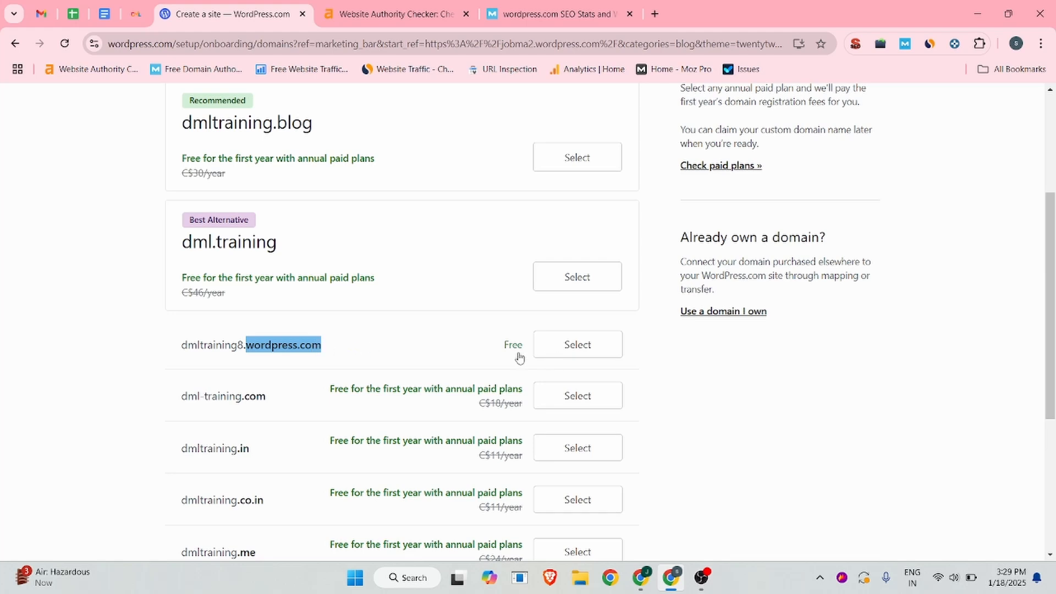
{"action": "left_click", "coordinate": [587, 346]}
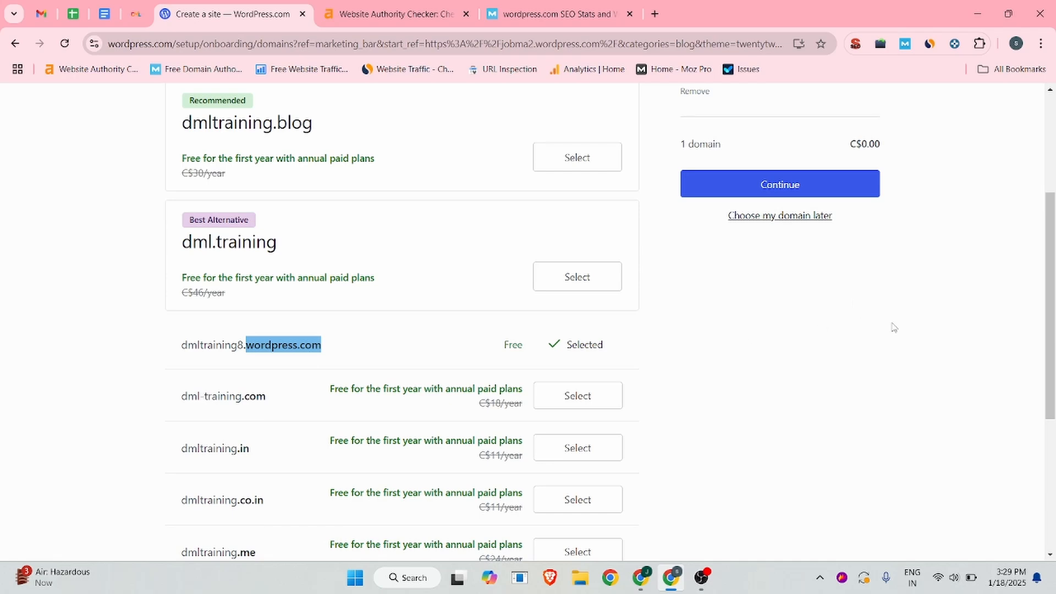
{"action": "scroll", "coordinate": [786, 360], "scroll_direction": "up", "scroll_amount": 4}
{"action": "scroll", "coordinate": [777, 371], "scroll_direction": "down", "scroll_amount": 2}
{"action": "left_click", "coordinate": [769, 325]}
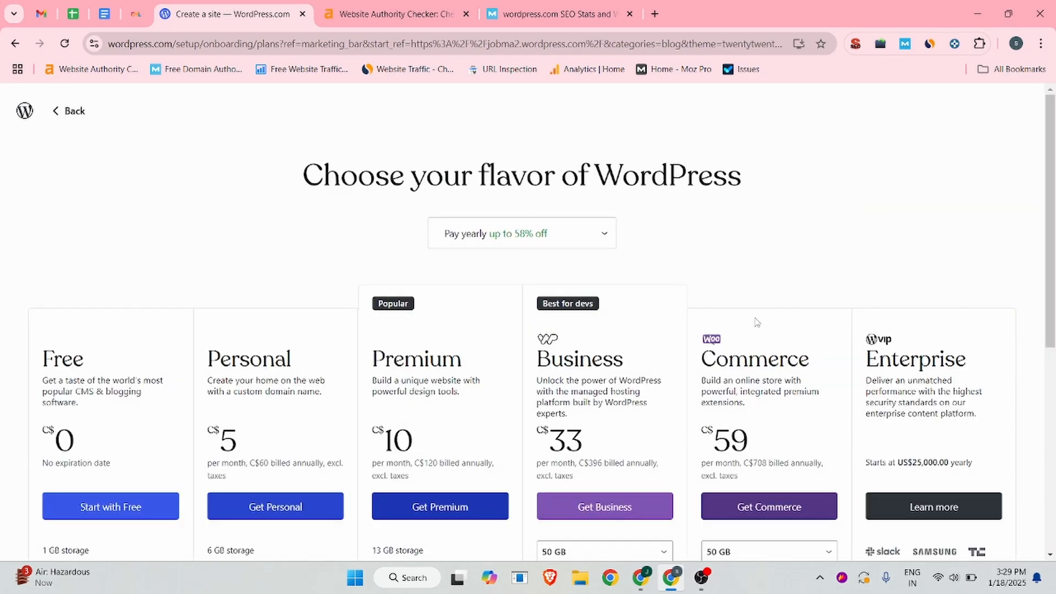
Start the site on the Free plan and open a new post from the launch checklist.
{"action": "scroll", "coordinate": [137, 385], "scroll_direction": "down", "scroll_amount": 1}
{"action": "left_click", "coordinate": [104, 443]}
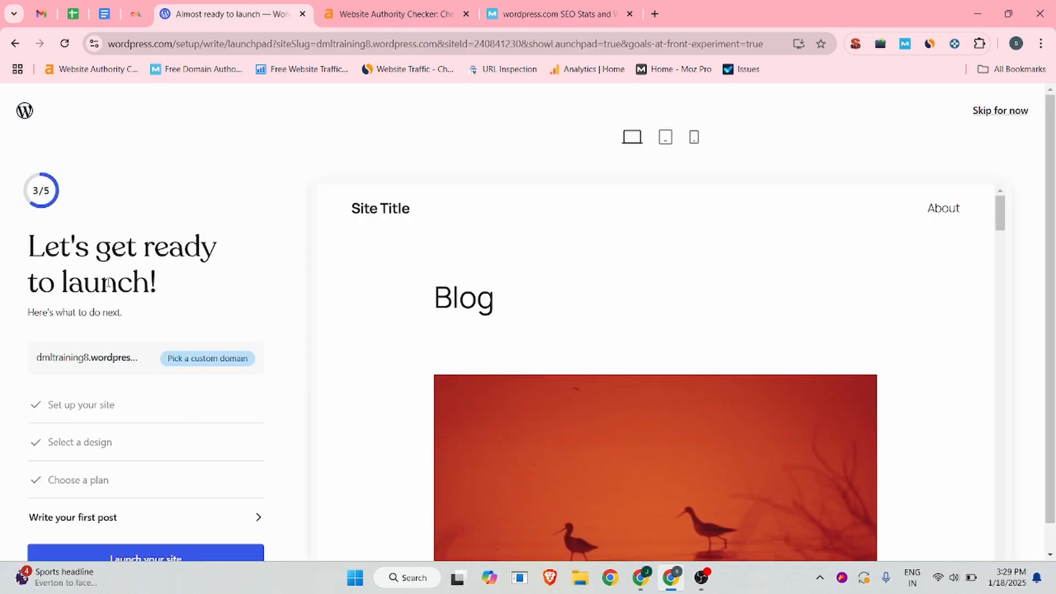
{"action": "scroll", "coordinate": [165, 308], "scroll_direction": "down", "scroll_amount": 1}
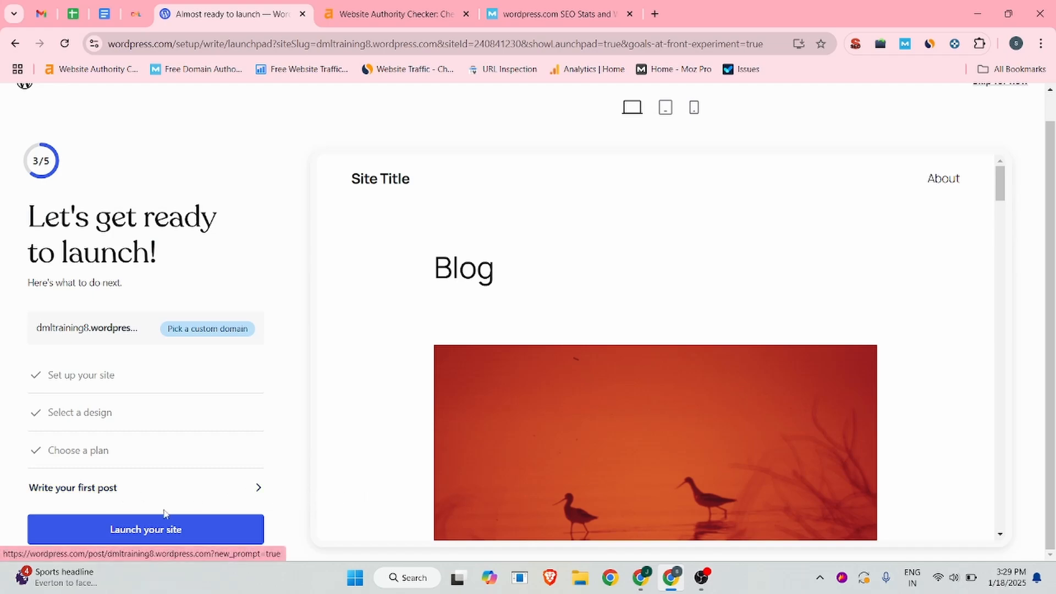
{"action": "left_click", "coordinate": [205, 496]}
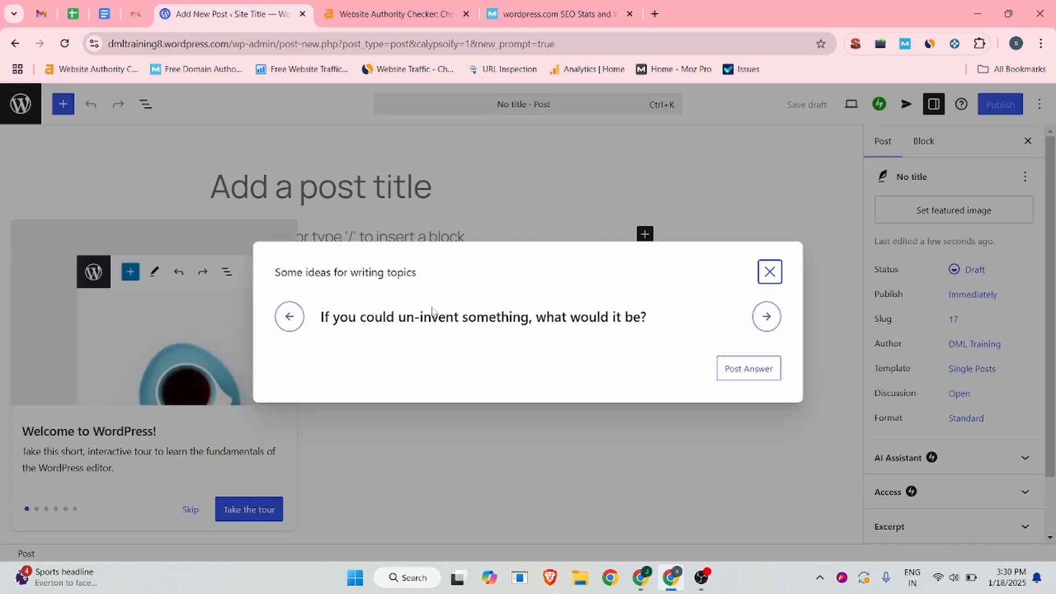
Dismiss the writing prompt and welcome tour, and title the post "New Website Launch? Don't Skip This 39-Point SEO Checklist" from the reloaded Google Docs draft.
{"action": "left_click", "coordinate": [770, 272]}
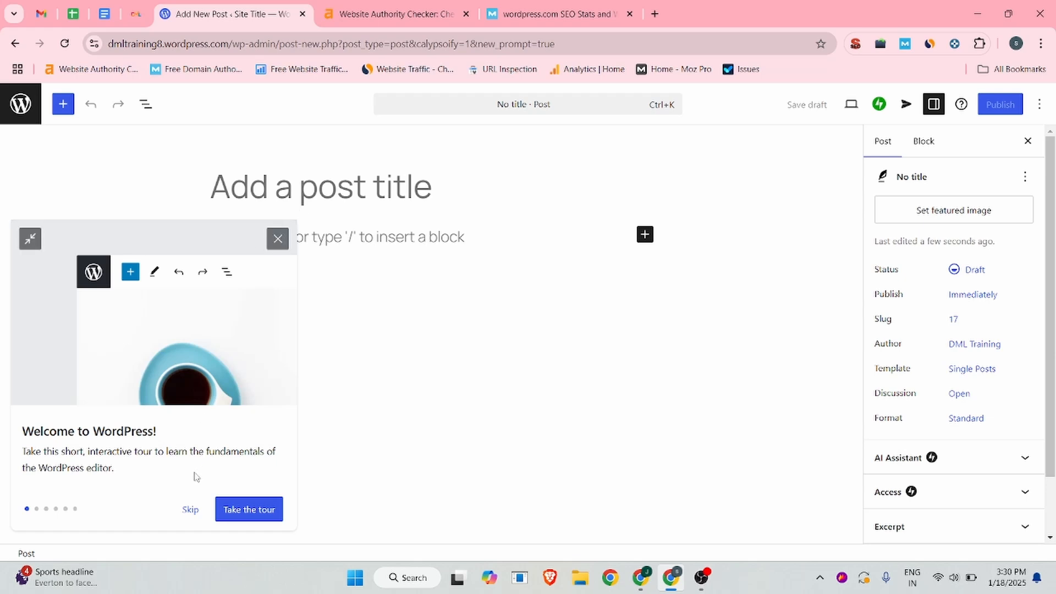
{"action": "left_click", "coordinate": [189, 510]}
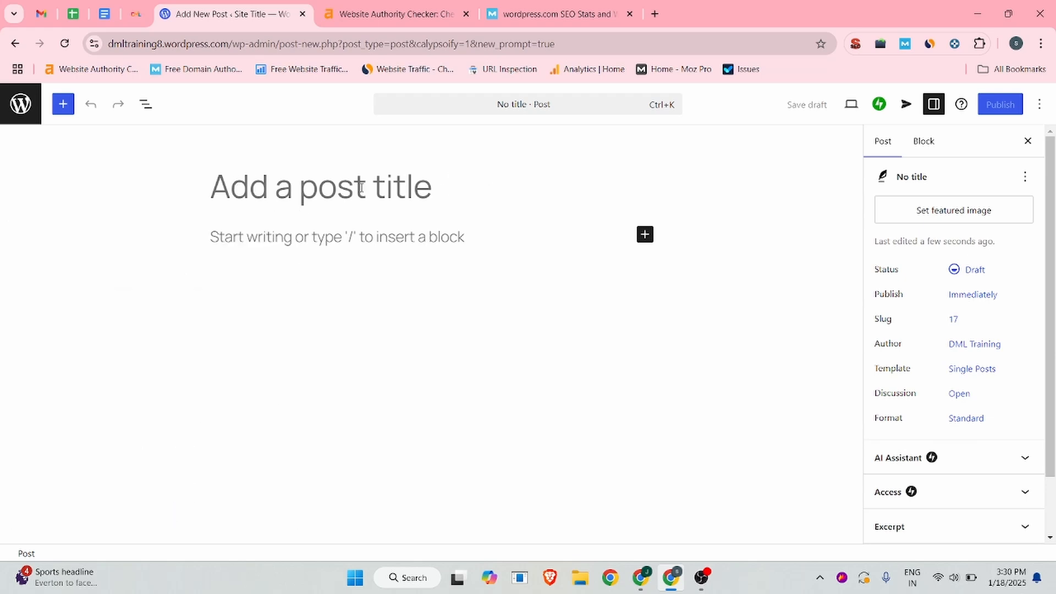
{"action": "left_click", "coordinate": [641, 578]}
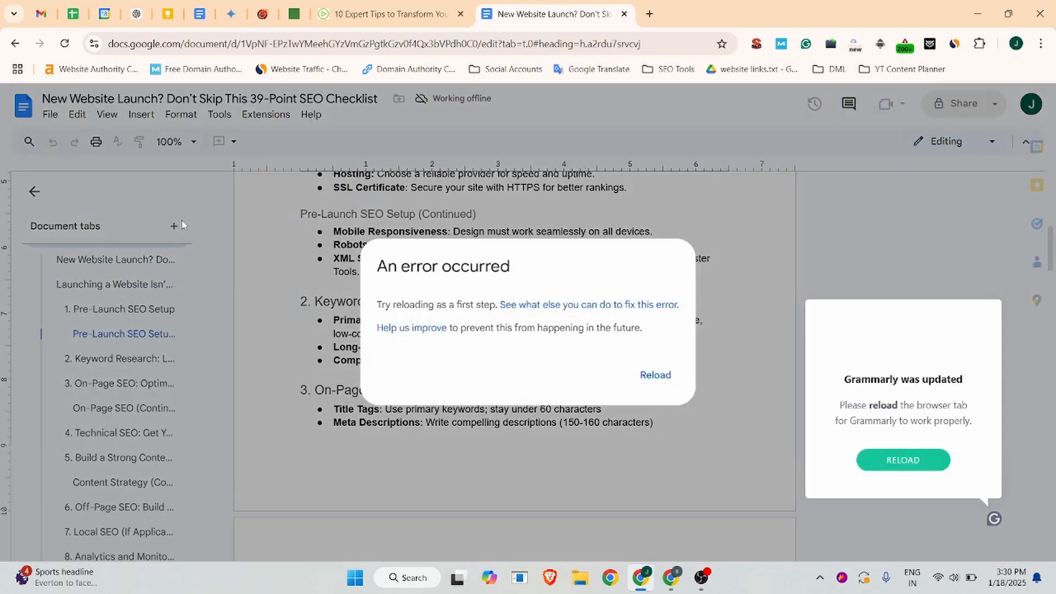
{"action": "left_click", "coordinate": [654, 375]}
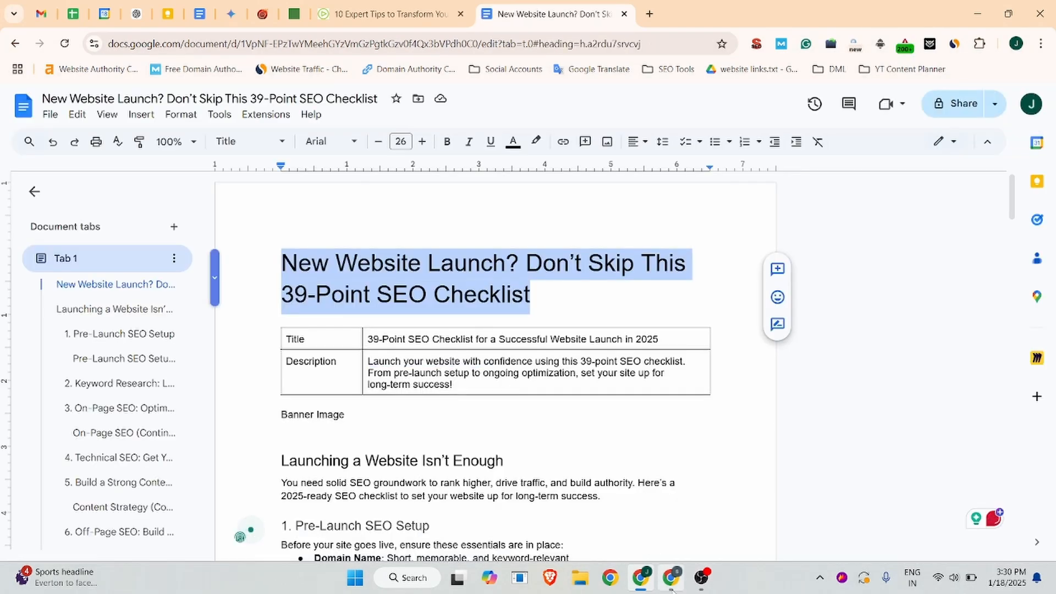
{"action": "left_click", "coordinate": [670, 578]}
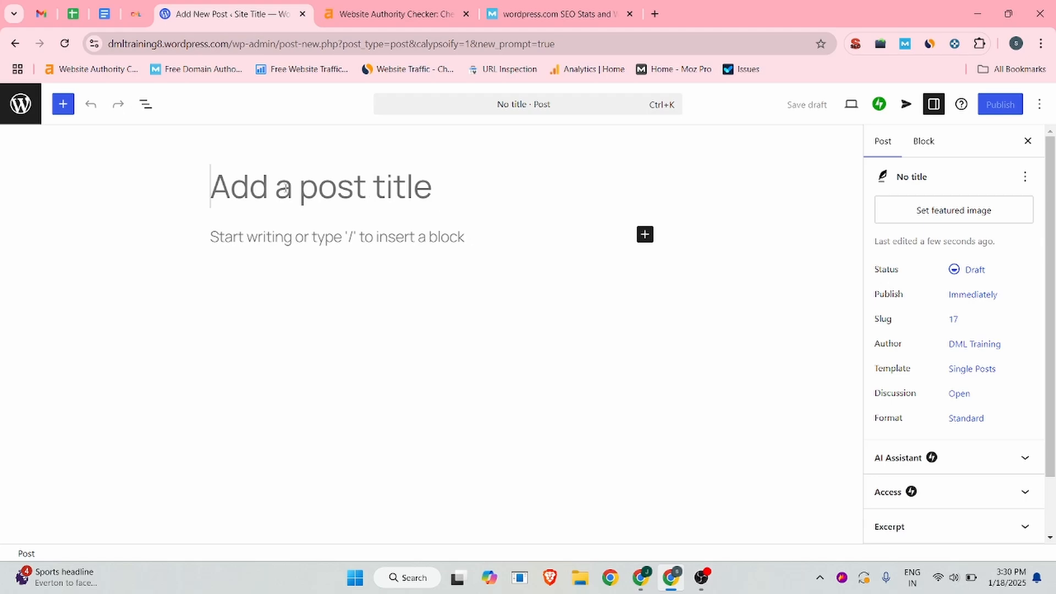
{"action": "type", "text": "New Website Launch? Don’t Skip This 39-Point SEO Checklist"}
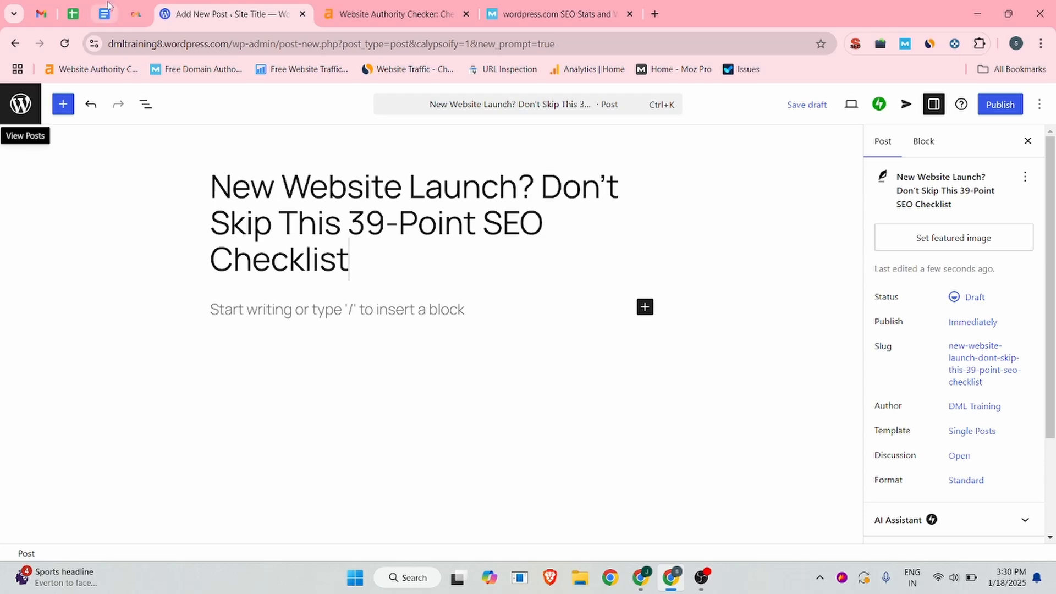
Save the 39-point SEO checklist banner image from the dmltraining.com blog to Downloads as New-Website-Launch-Dont-Skip-This-39-Point-SEO-Checklist.
{"action": "left_click", "coordinate": [139, 18]}
{"action": "scroll", "coordinate": [384, 297], "scroll_direction": "down", "scroll_amount": 2}
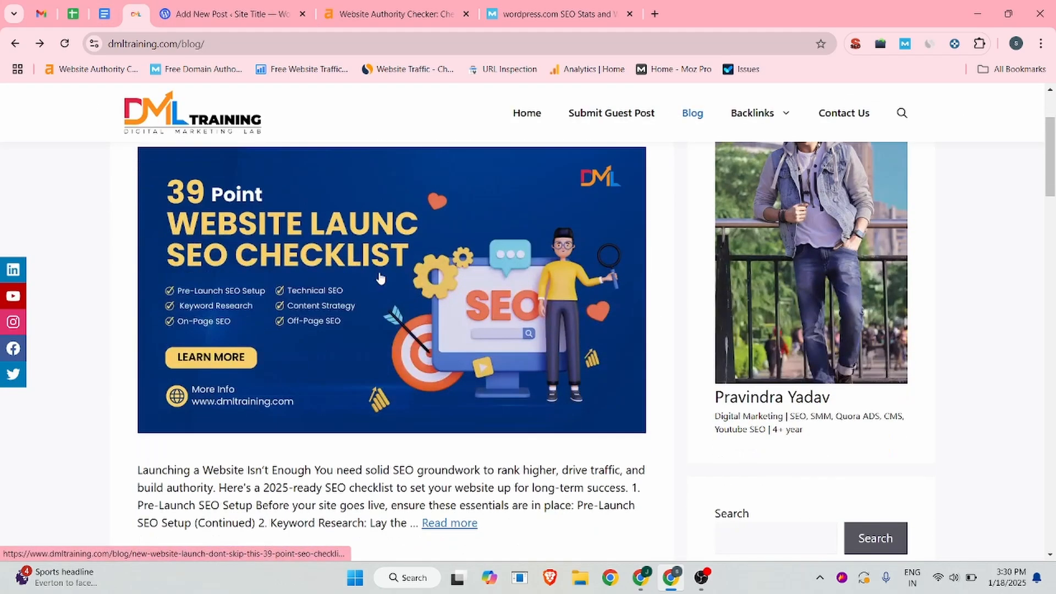
{"action": "right_click", "coordinate": [381, 273]}
{"action": "left_click", "coordinate": [443, 481]}
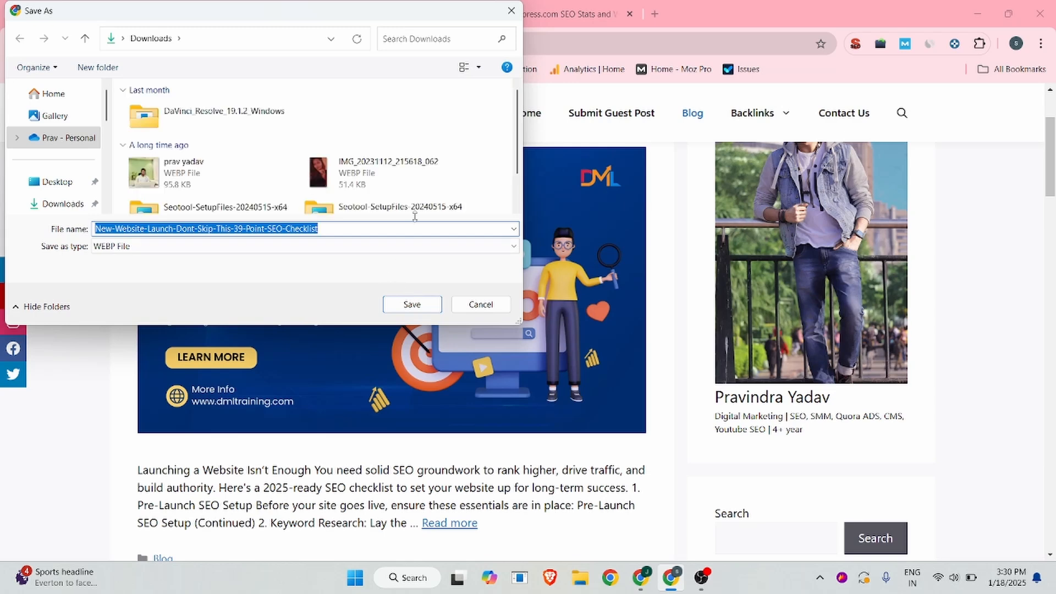
{"action": "left_click", "coordinate": [412, 305]}
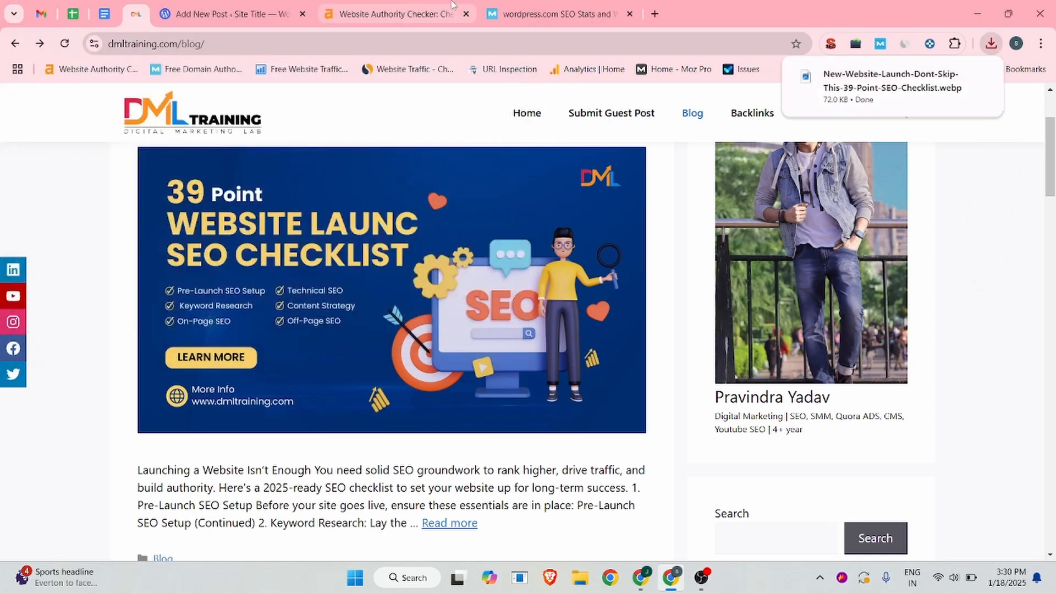
Upload New-Website-Launch-Dont-Skip-This-39-Point-SEO-Checklist from Downloads and set it as the WordPress post's featured image.
{"action": "left_click", "coordinate": [303, 6]}
{"action": "left_click", "coordinate": [971, 242]}
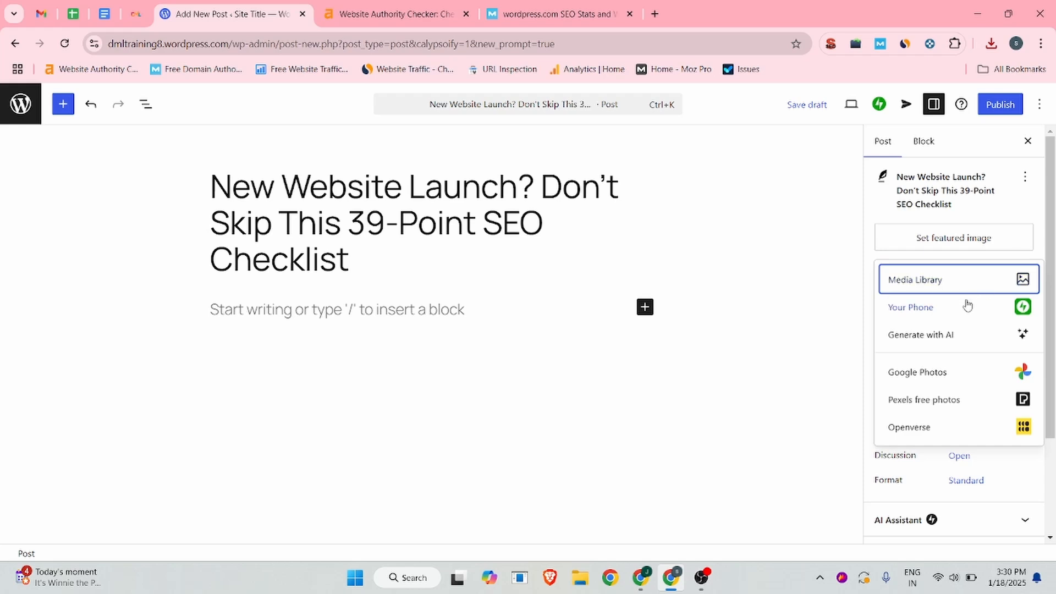
{"action": "left_click", "coordinate": [977, 284]}
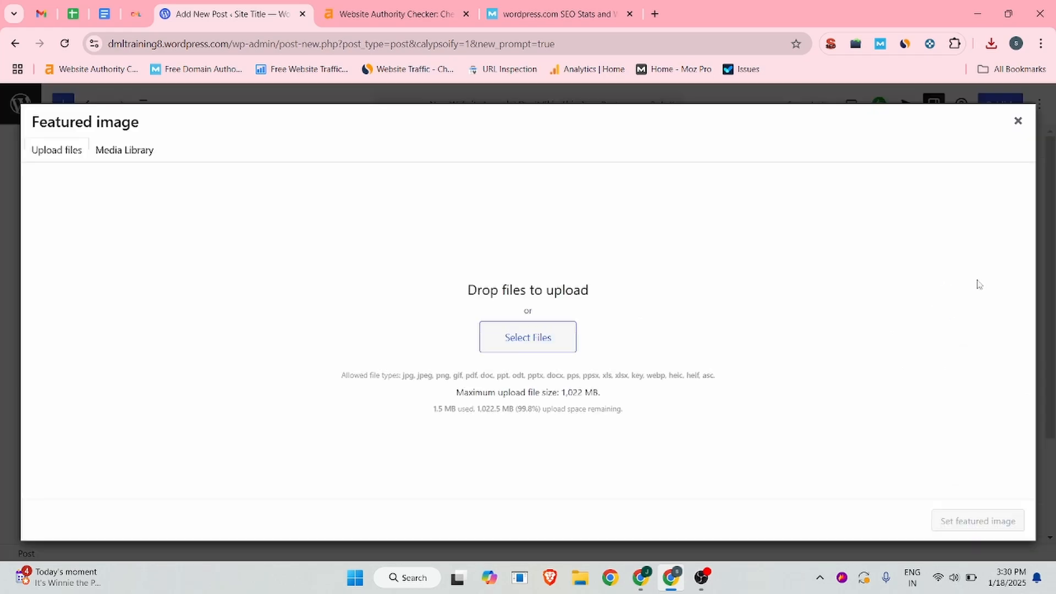
{"action": "left_click", "coordinate": [568, 351]}
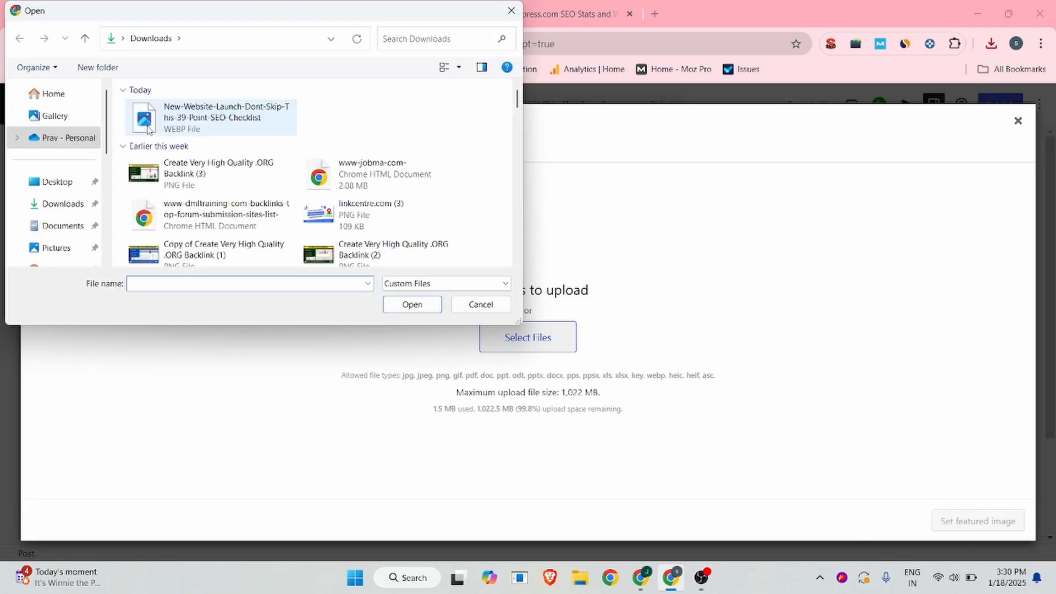
{"action": "left_click", "coordinate": [146, 128]}
{"action": "left_click", "coordinate": [410, 305]}
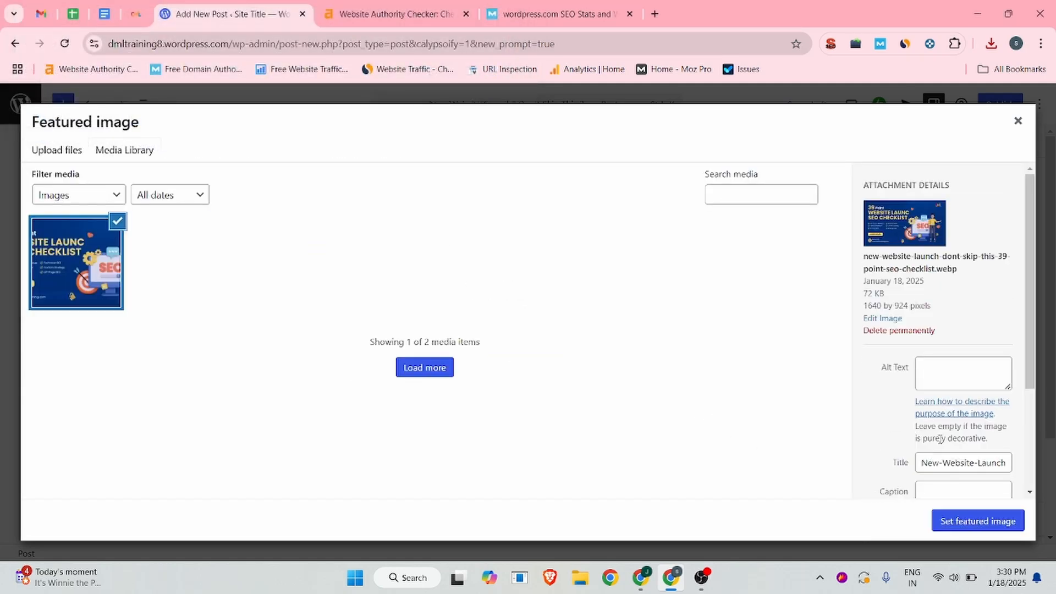
{"action": "left_click", "coordinate": [964, 517]}
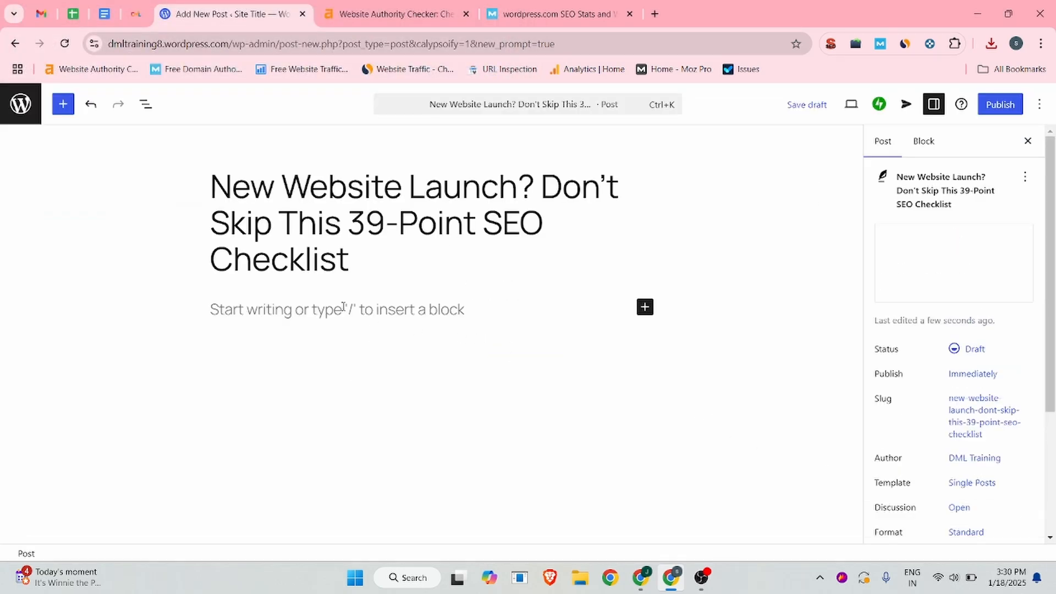
Copy the article from "Launching a Website Isn't Enough" through the closing "DM Me Right Away" line in Google Docs into the WordPress post body.
{"action": "left_click", "coordinate": [273, 306]}
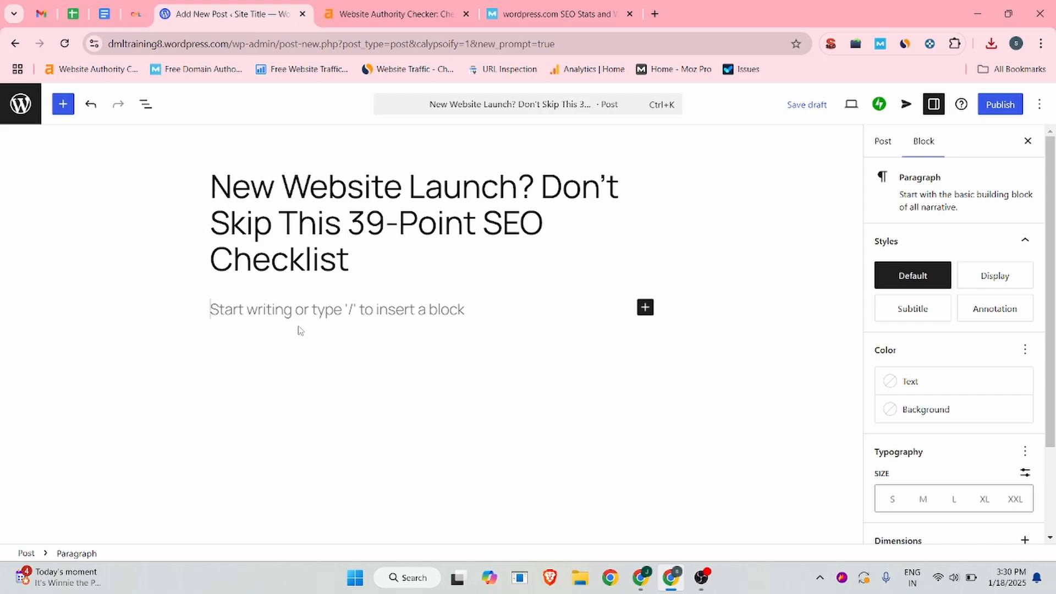
{"action": "left_click", "coordinate": [653, 577]}
{"action": "scroll", "coordinate": [296, 277], "scroll_direction": "down", "scroll_amount": 8}
{"action": "scroll", "coordinate": [296, 276], "scroll_direction": "up", "scroll_amount": 3}
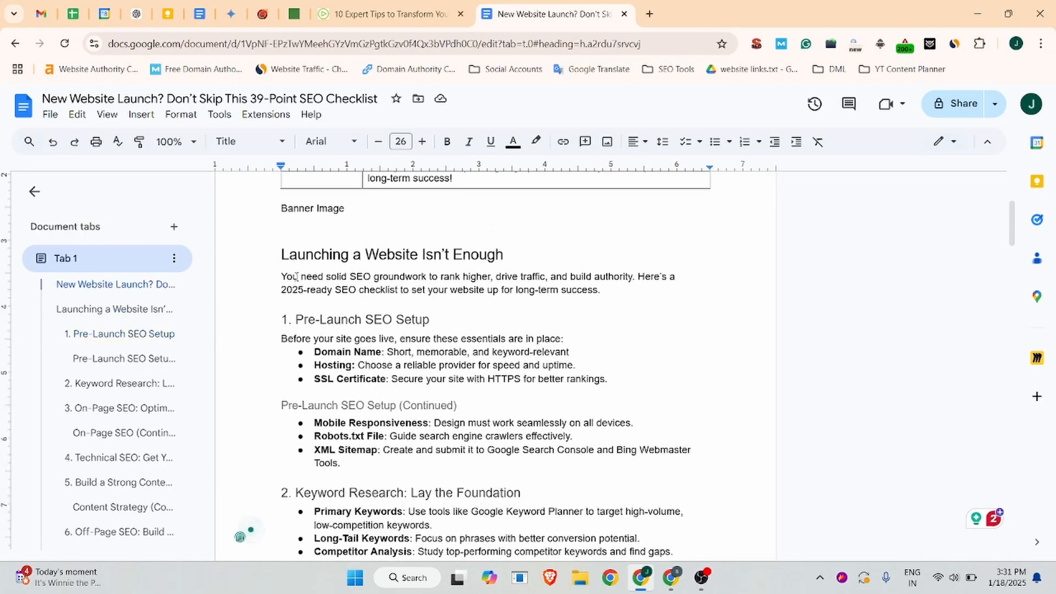
{"action": "left_click_drag", "start_coordinate": [284, 254], "coordinate": [467, 442]}
{"action": "scroll", "coordinate": [391, 399], "scroll_direction": "down", "scroll_amount": 5}
{"action": "scroll", "coordinate": [410, 408], "scroll_direction": "down", "scroll_amount": 10}
{"action": "scroll", "coordinate": [558, 506], "scroll_direction": "down", "scroll_amount": 15}
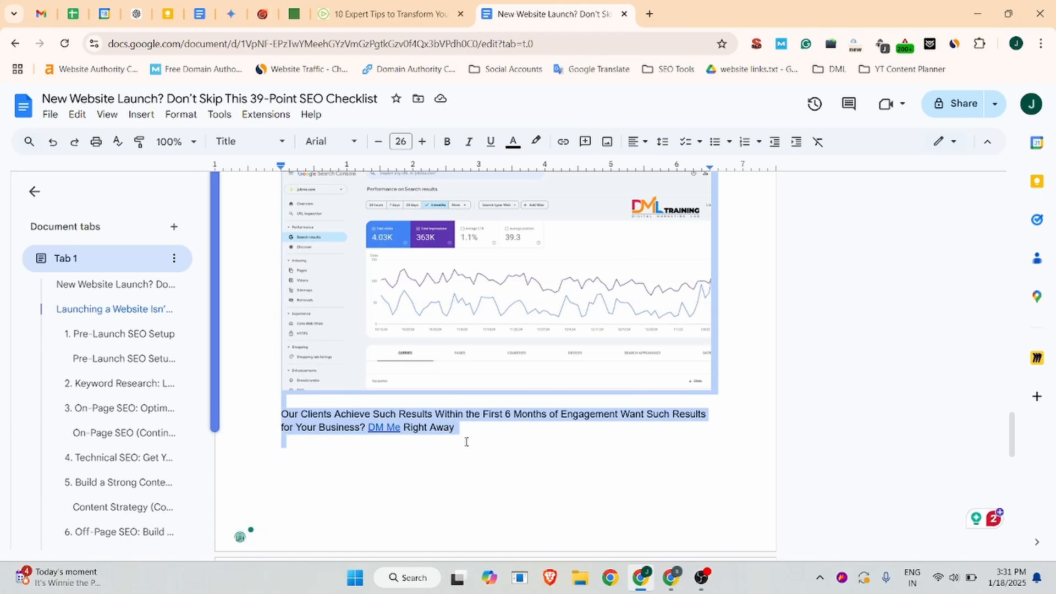
{"action": "left_click", "coordinate": [671, 577]}
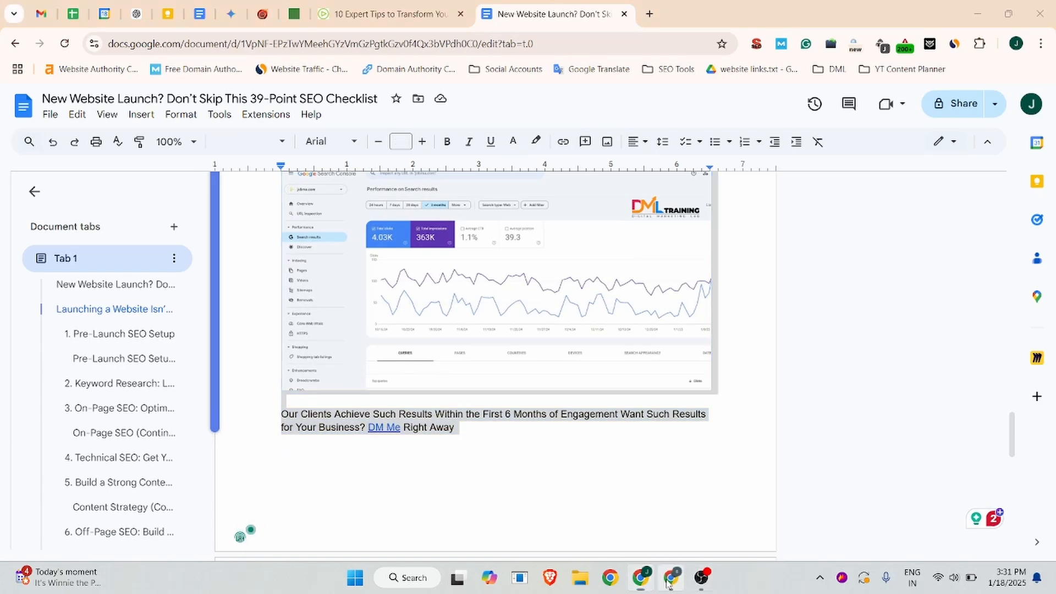
{"action": "key", "text": "ctrl+v"}
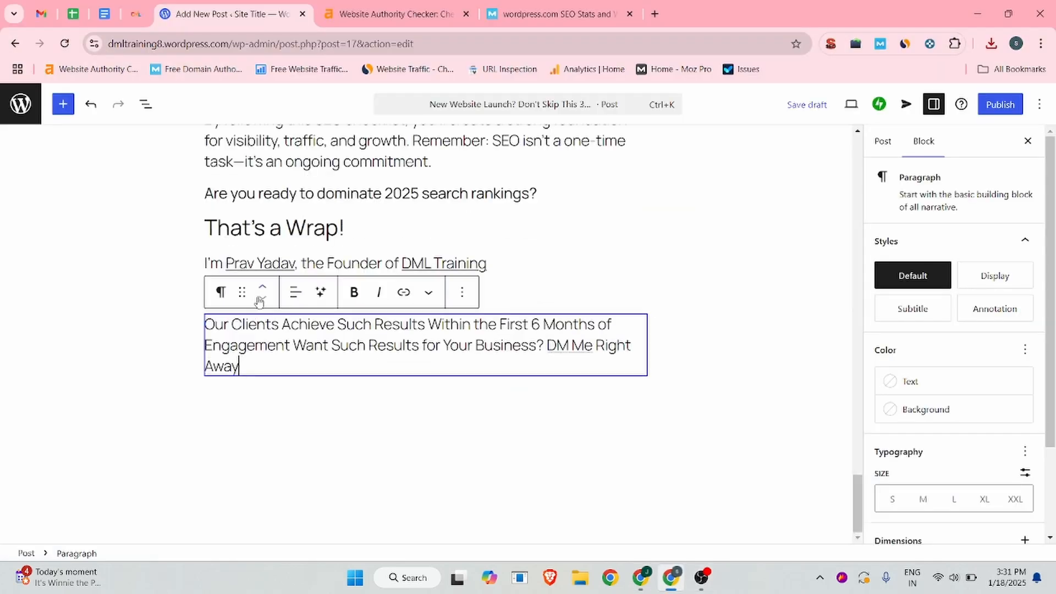
Examine the heading levels available for "Launching a Website Isn't Enough" and the block types its following paragraph can be transformed to.
{"action": "scroll", "coordinate": [443, 272], "scroll_direction": "up", "scroll_amount": 10}
{"action": "scroll", "coordinate": [443, 272], "scroll_direction": "up", "scroll_amount": 15}
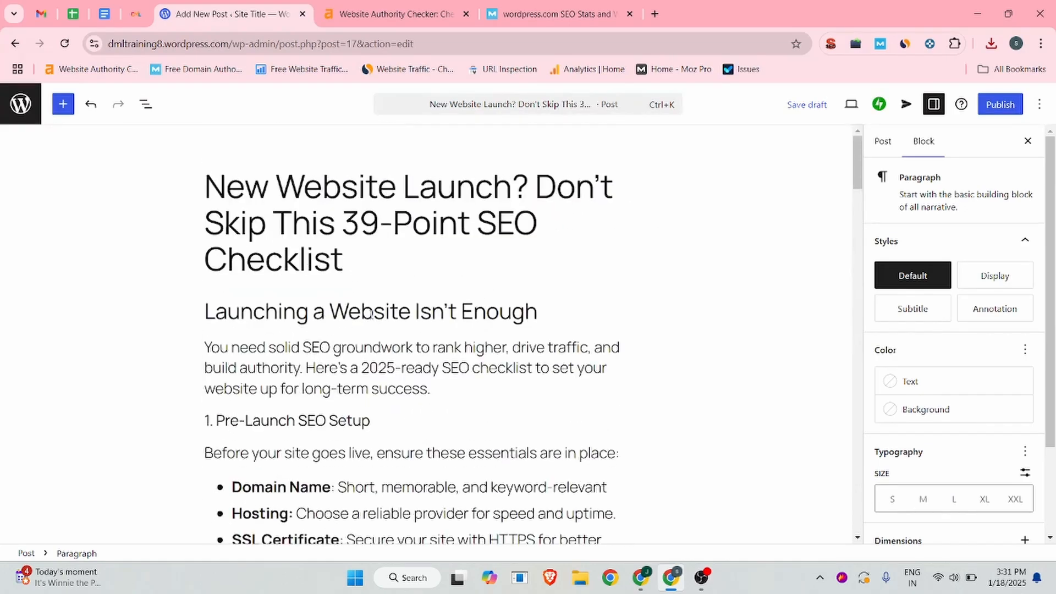
{"action": "left_click", "coordinate": [345, 313]}
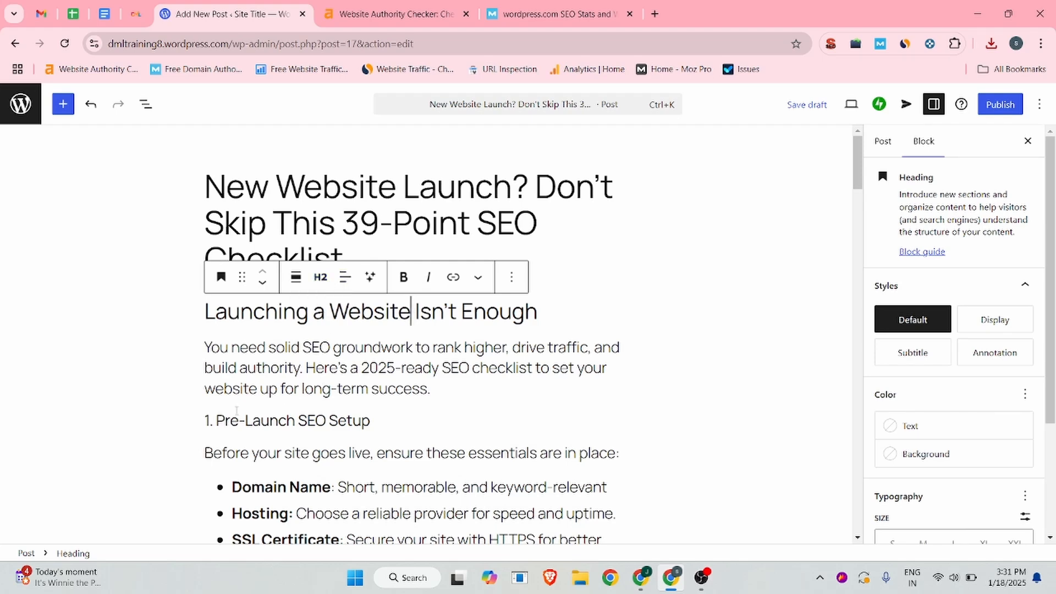
{"action": "left_click", "coordinate": [321, 279]}
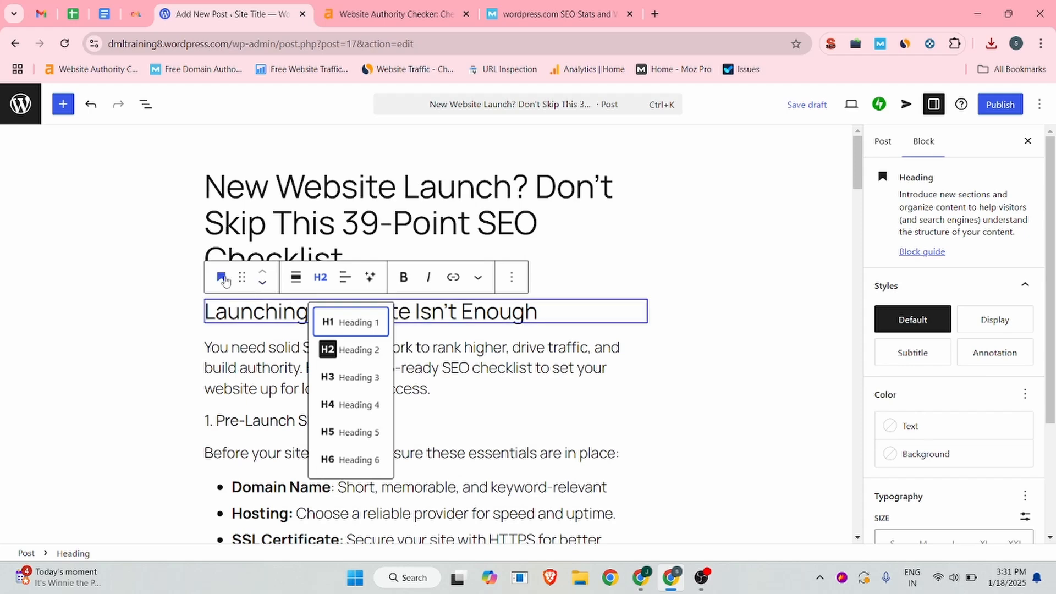
{"action": "left_click", "coordinate": [206, 347]}
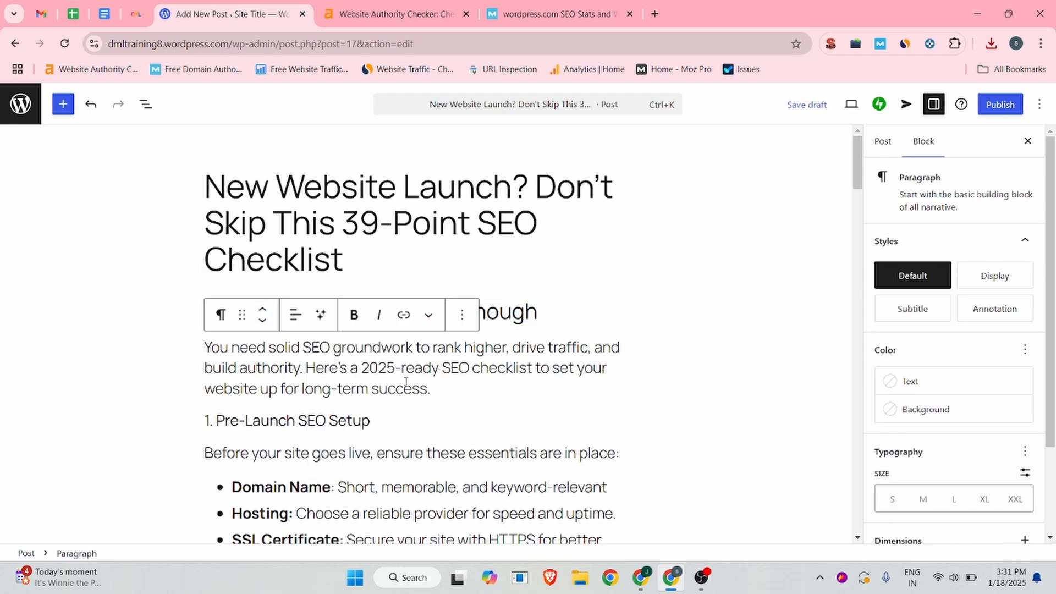
{"action": "left_click", "coordinate": [220, 315]}
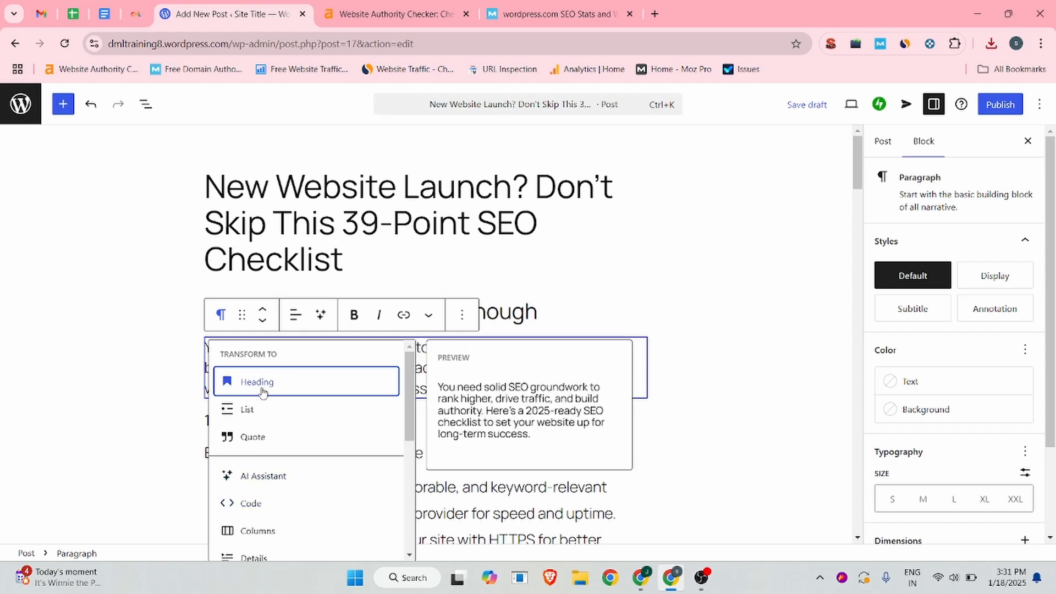
{"action": "left_click", "coordinate": [511, 311]}
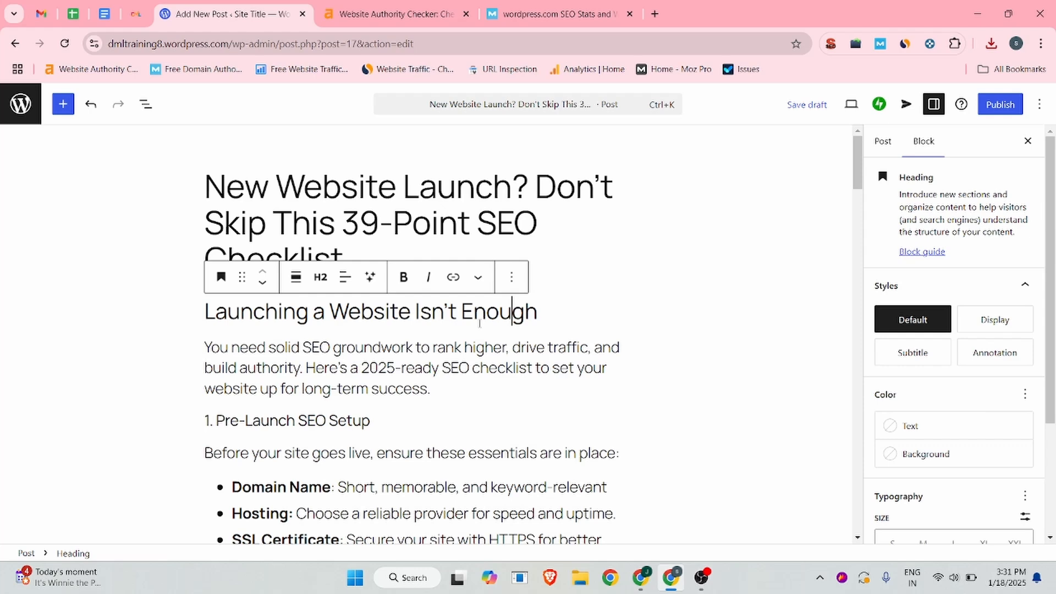
Insert an empty image block between the XML Sitemap list item and the "2. Keyword Research: Lay the Foundation" heading.
{"action": "scroll", "coordinate": [276, 348], "scroll_direction": "down", "scroll_amount": 5}
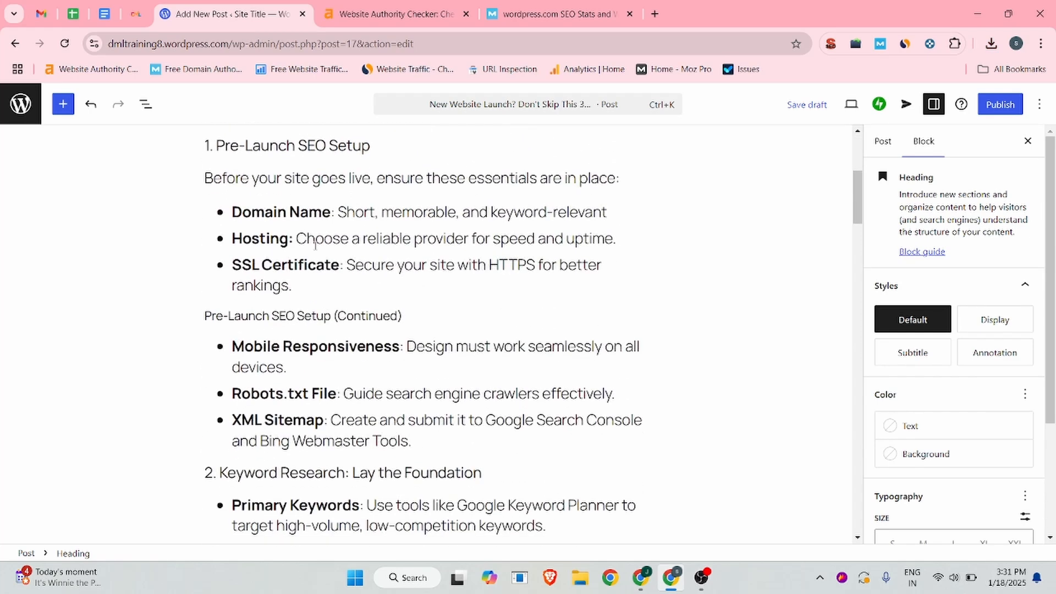
{"action": "scroll", "coordinate": [354, 292], "scroll_direction": "down", "scroll_amount": 3}
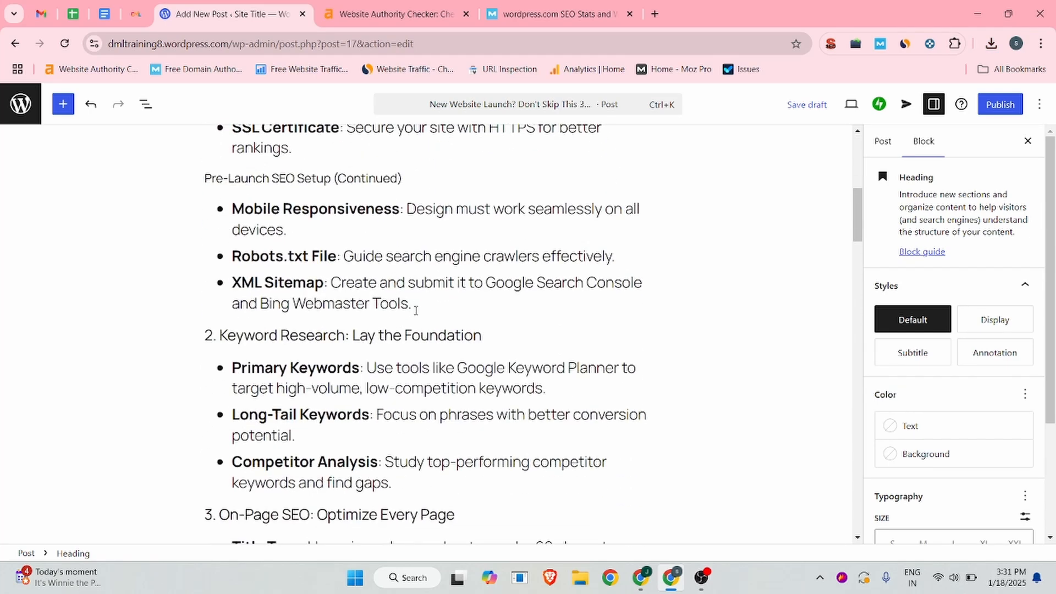
{"action": "left_click", "coordinate": [441, 310]}
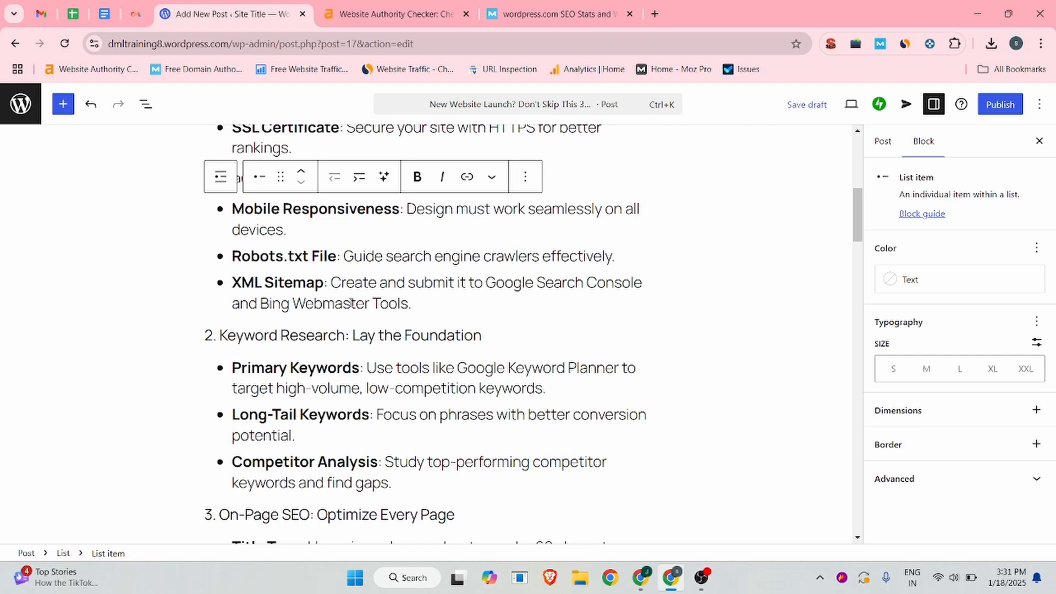
{"action": "key", "text": "Return"}
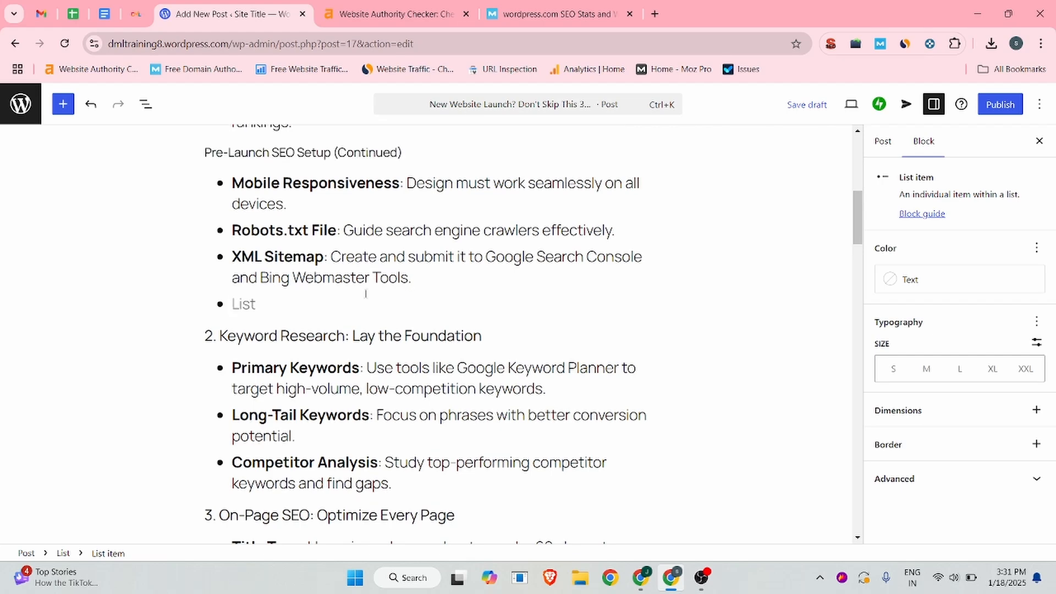
{"action": "key", "text": "Return"}
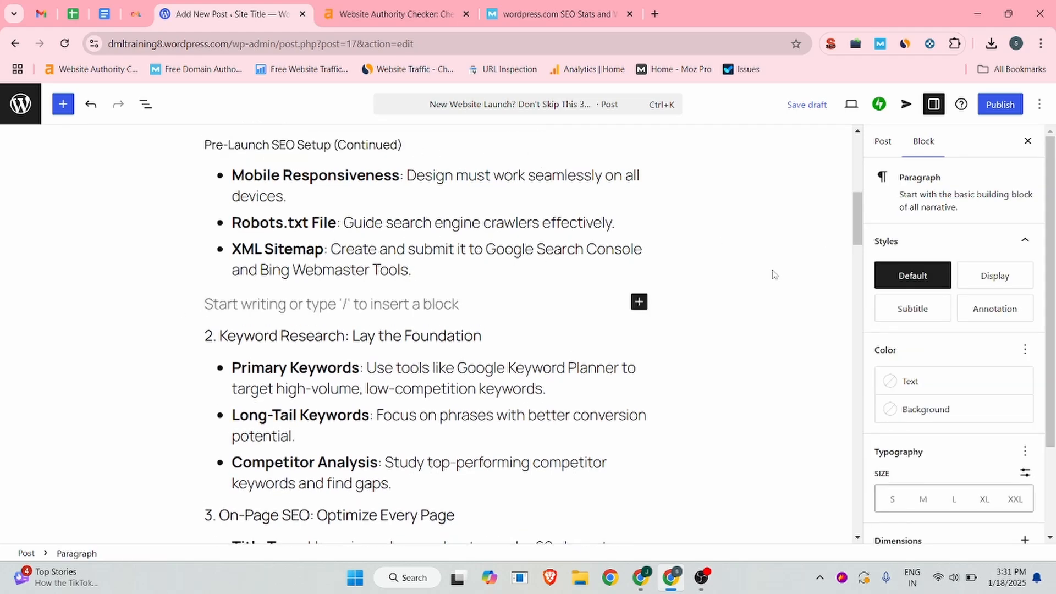
{"action": "left_click", "coordinate": [639, 301]}
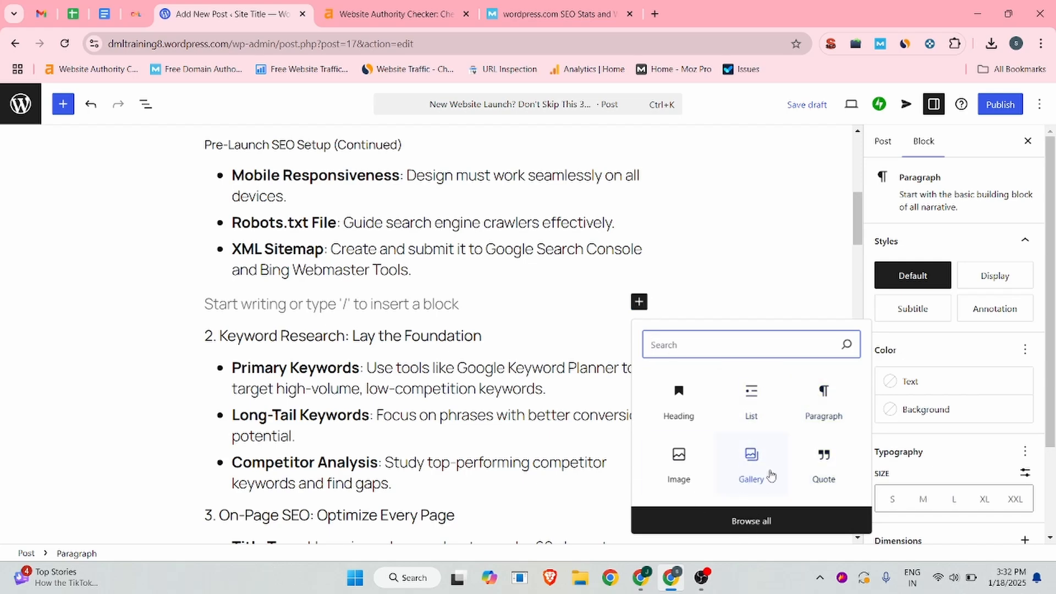
{"action": "left_click", "coordinate": [679, 473]}
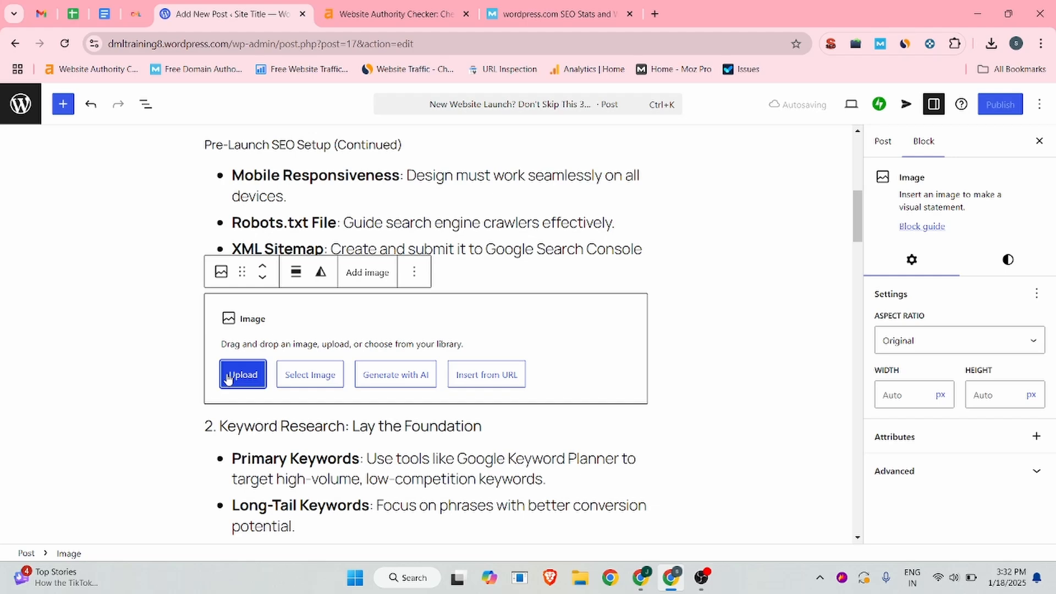
Delete the XML Sitemap item from the "Pre-Launch SEO Setup (Continued)" list above the empty image block.
{"action": "left_click", "coordinate": [501, 256]}
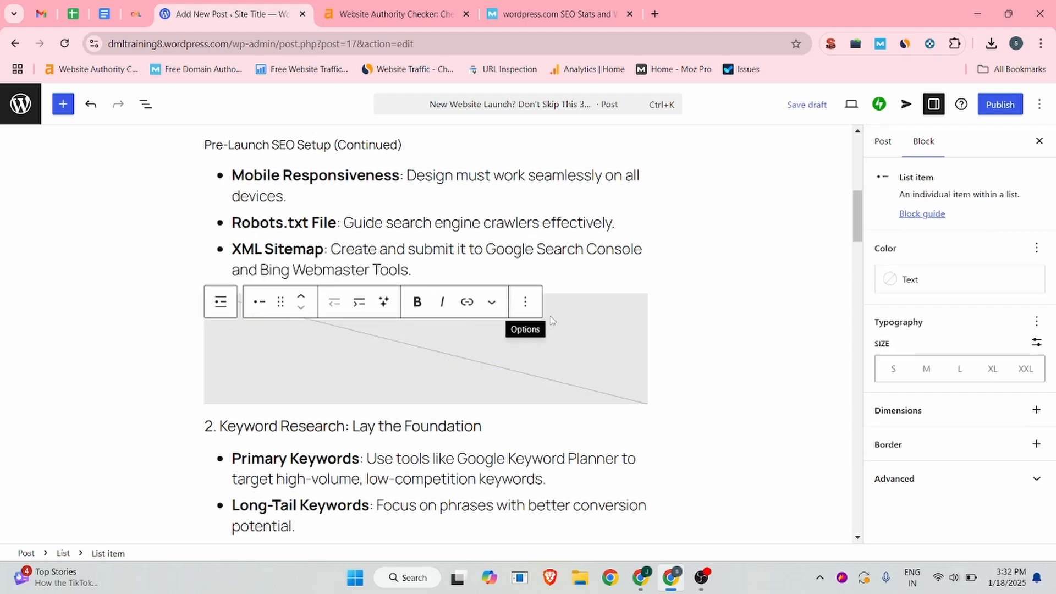
{"action": "left_click", "coordinate": [526, 301]}
{"action": "scroll", "coordinate": [544, 507], "scroll_direction": "down", "scroll_amount": 2}
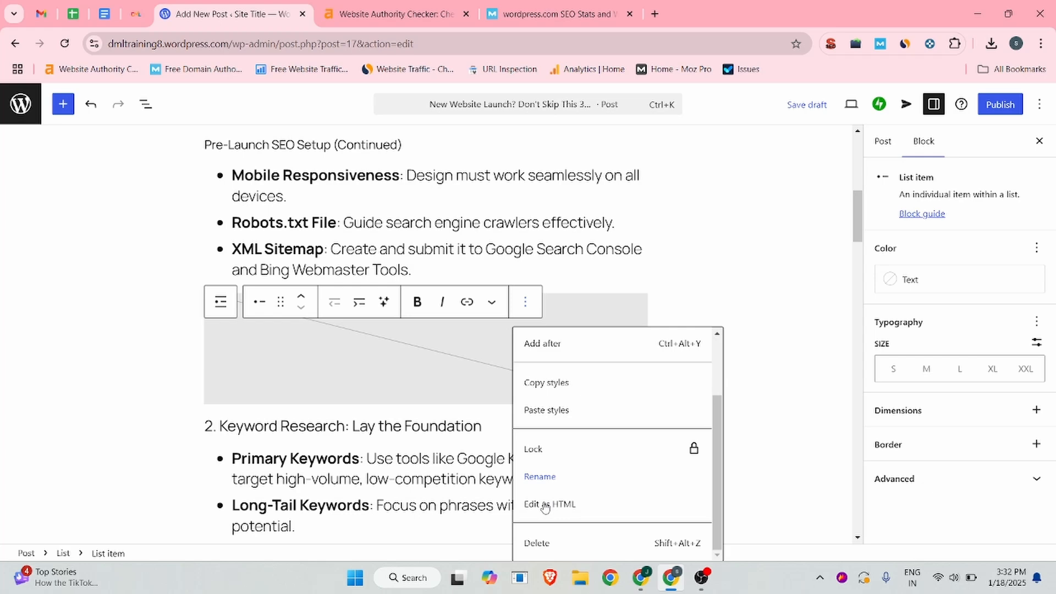
{"action": "left_click", "coordinate": [538, 543]}
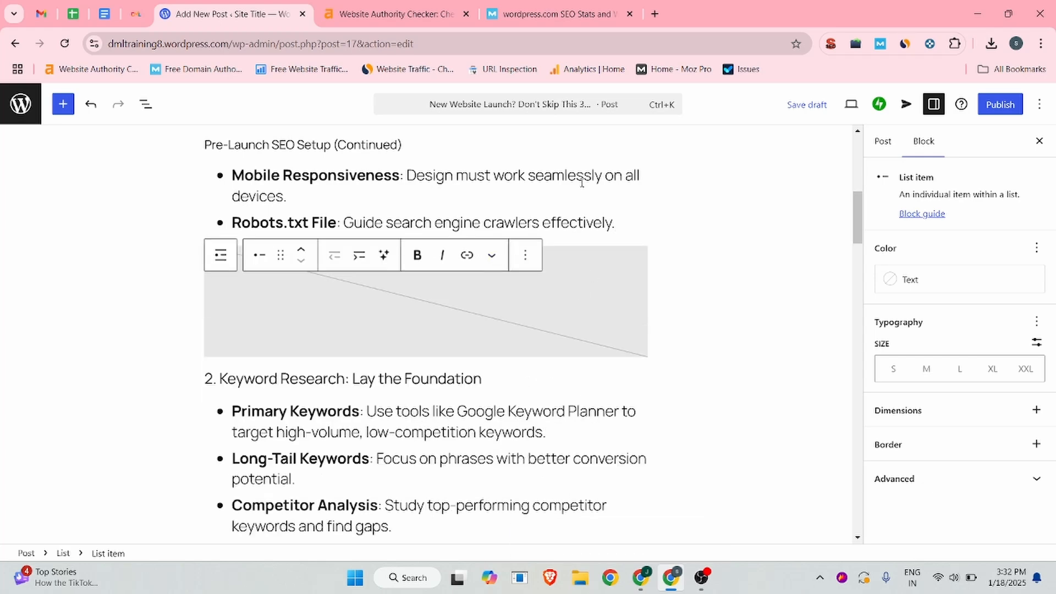
Delete the empty image block above the "2. Keyword Research: Lay the Foundation" heading.
{"action": "left_click", "coordinate": [526, 271]}
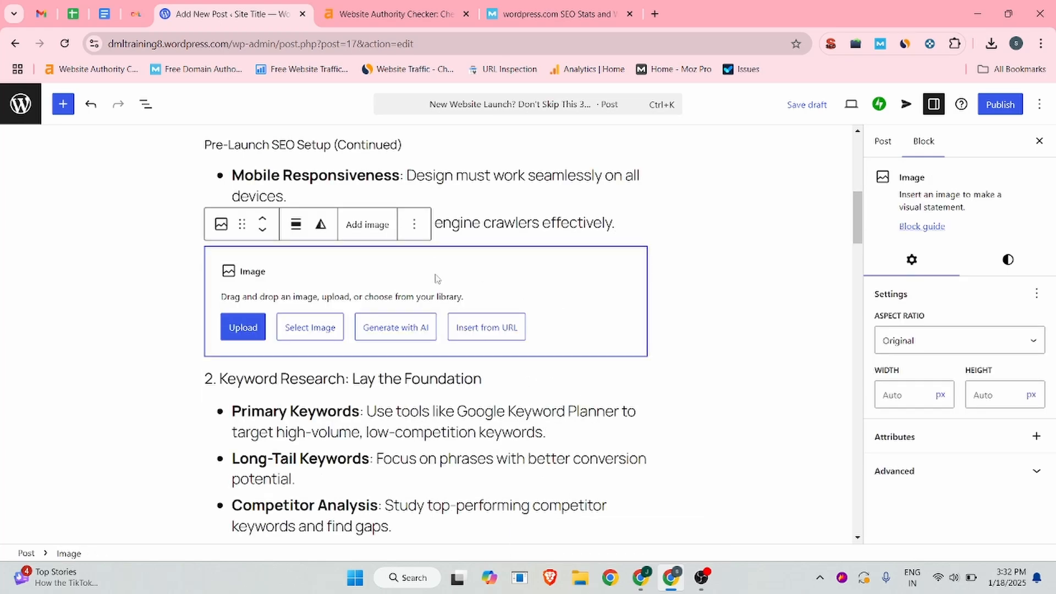
{"action": "left_click", "coordinate": [415, 225]}
{"action": "scroll", "coordinate": [437, 502], "scroll_direction": "down", "scroll_amount": 2}
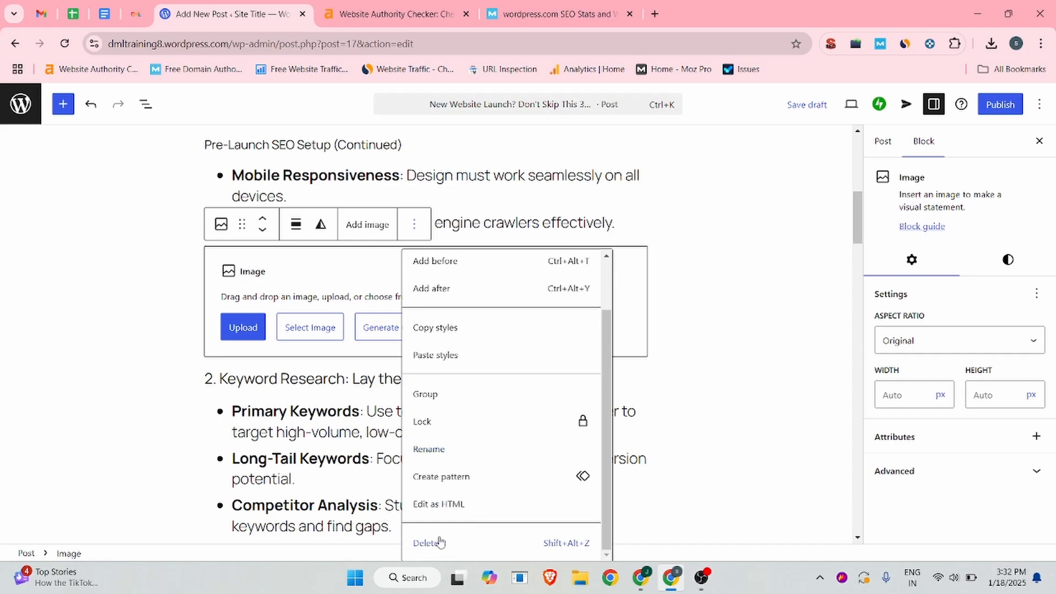
{"action": "left_click", "coordinate": [438, 541]}
Review the post-level settings and look through the whole article, from the title to the closing "DM Me Right Away" line.
{"action": "scroll", "coordinate": [604, 316], "scroll_direction": "down", "scroll_amount": 7}
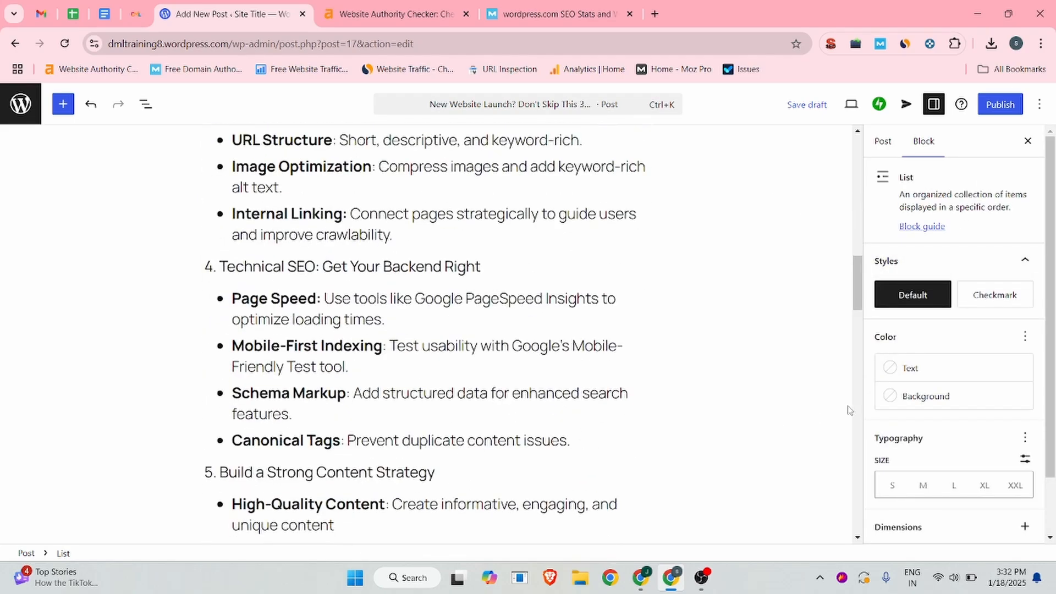
{"action": "scroll", "coordinate": [900, 278], "scroll_direction": "down", "scroll_amount": 1}
{"action": "scroll", "coordinate": [900, 277], "scroll_direction": "down", "scroll_amount": 1}
{"action": "left_click", "coordinate": [883, 141]}
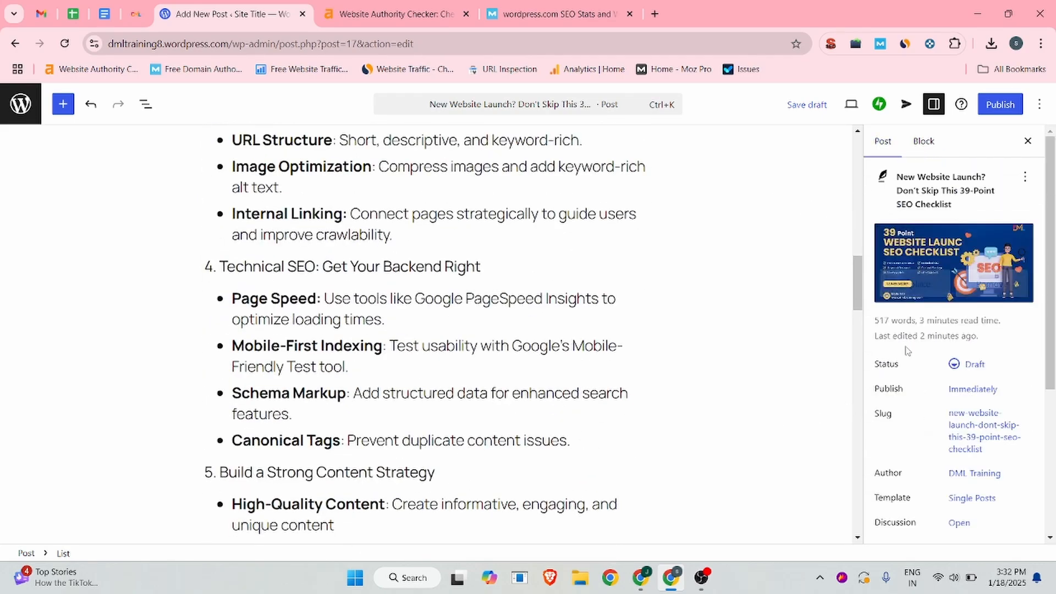
{"action": "scroll", "coordinate": [951, 330], "scroll_direction": "down", "scroll_amount": 4}
{"action": "scroll", "coordinate": [532, 371], "scroll_direction": "down", "scroll_amount": 20}
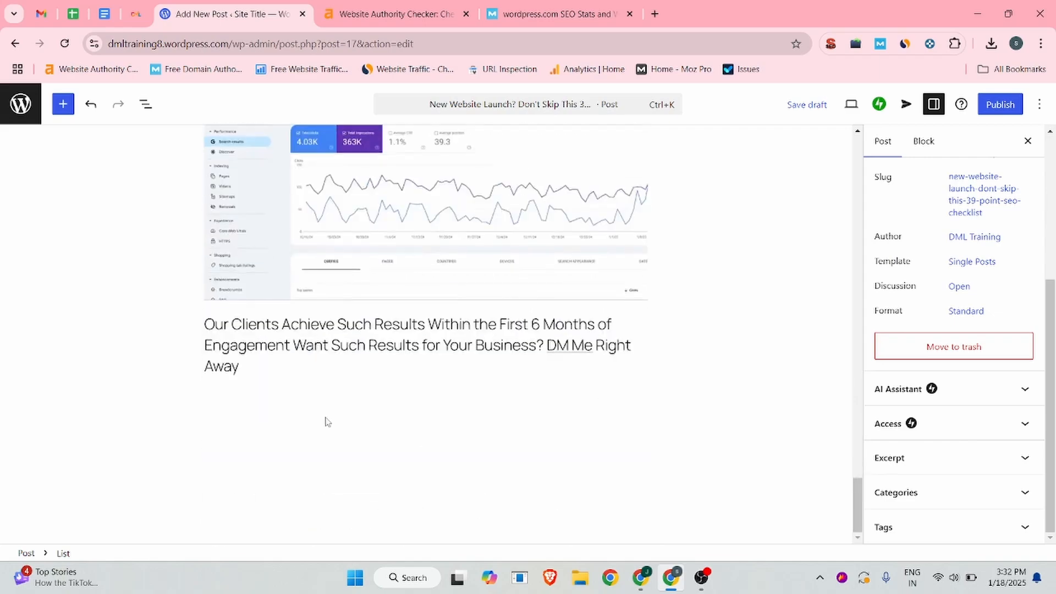
{"action": "scroll", "coordinate": [765, 332], "scroll_direction": "up", "scroll_amount": 6}
{"action": "scroll", "coordinate": [764, 332], "scroll_direction": "up", "scroll_amount": 10}
{"action": "scroll", "coordinate": [952, 330], "scroll_direction": "up", "scroll_amount": 4}
{"action": "scroll", "coordinate": [639, 249], "scroll_direction": "up", "scroll_amount": 12}
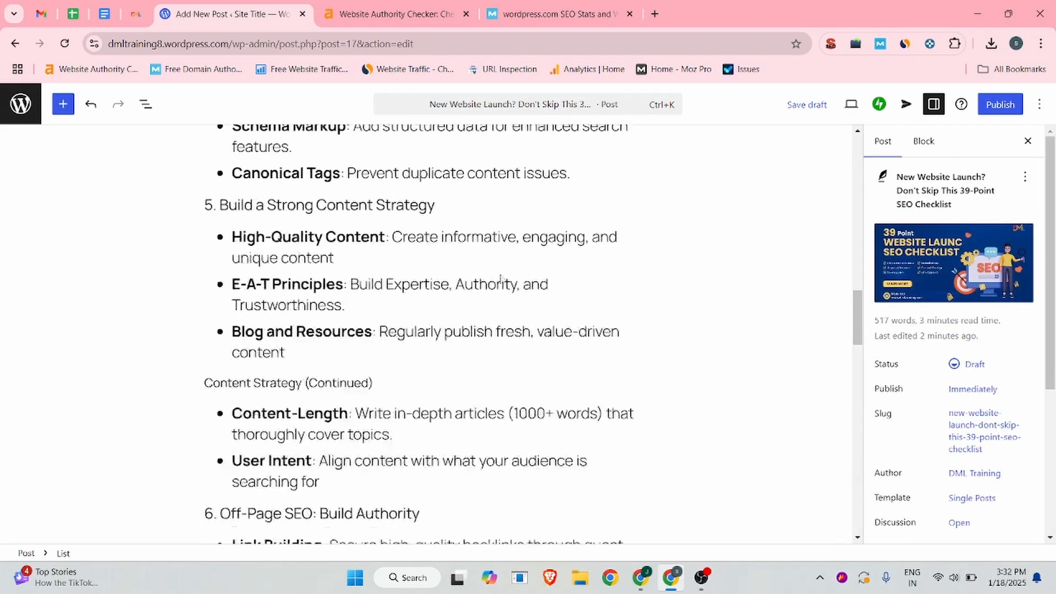
{"action": "scroll", "coordinate": [639, 249], "scroll_direction": "up", "scroll_amount": 6}
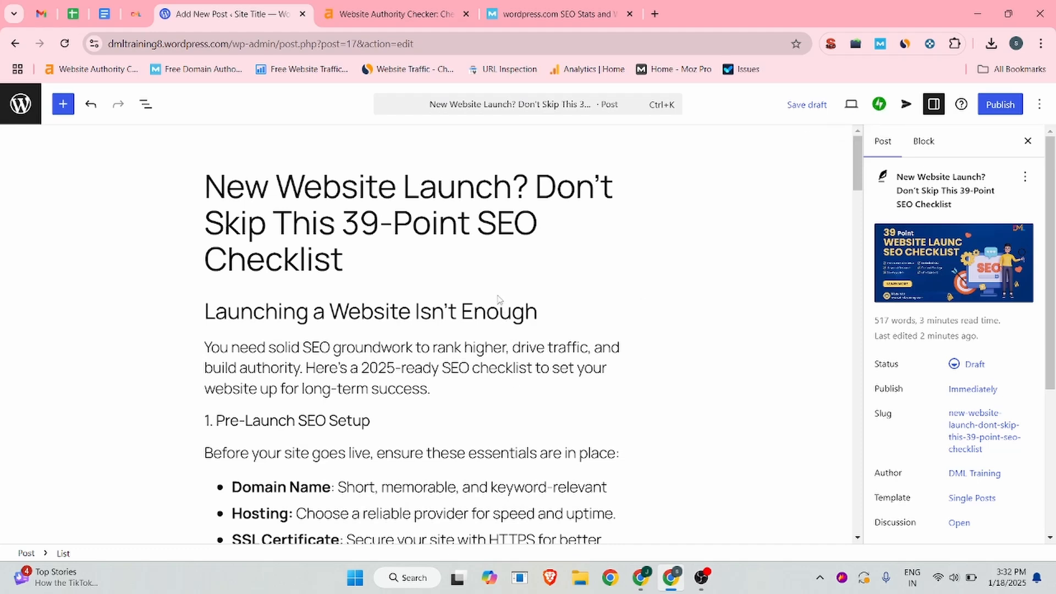
Publish the post immediately with public visibility and look over its live page.
{"action": "left_click", "coordinate": [998, 105]}
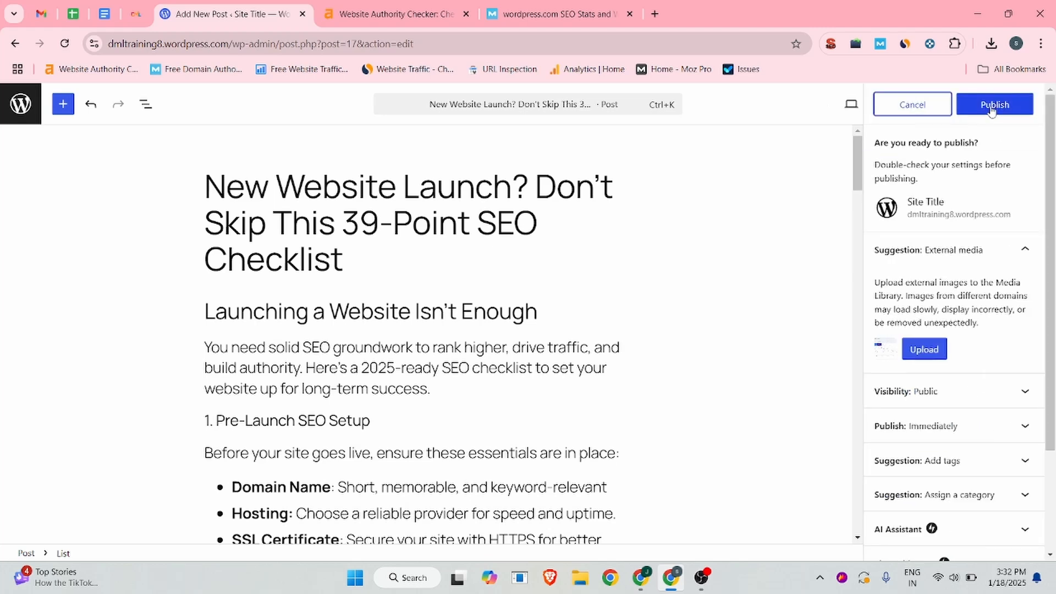
{"action": "left_click", "coordinate": [1006, 110]}
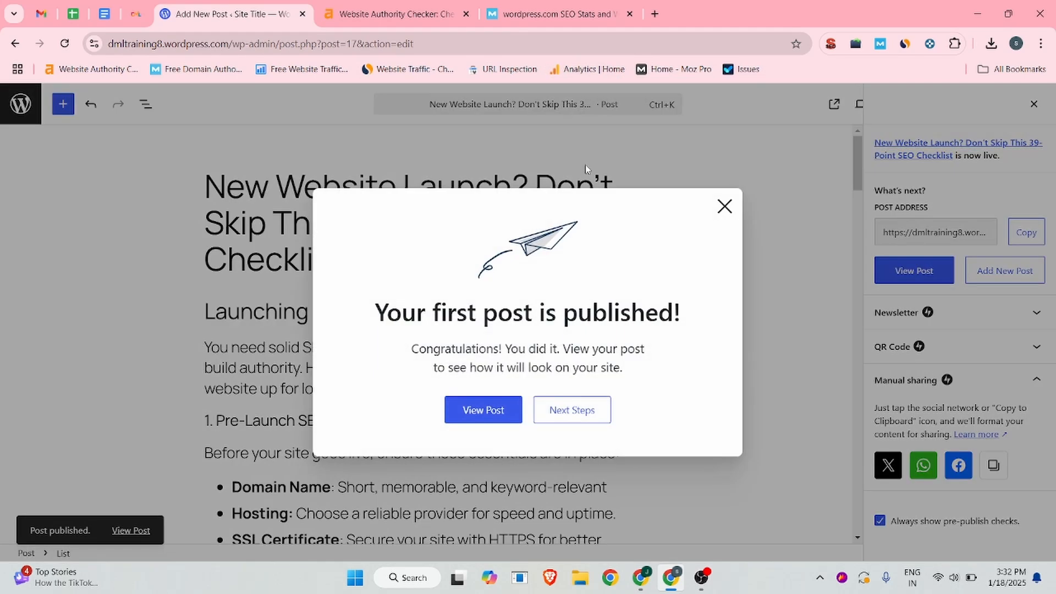
{"action": "left_click", "coordinate": [470, 418]}
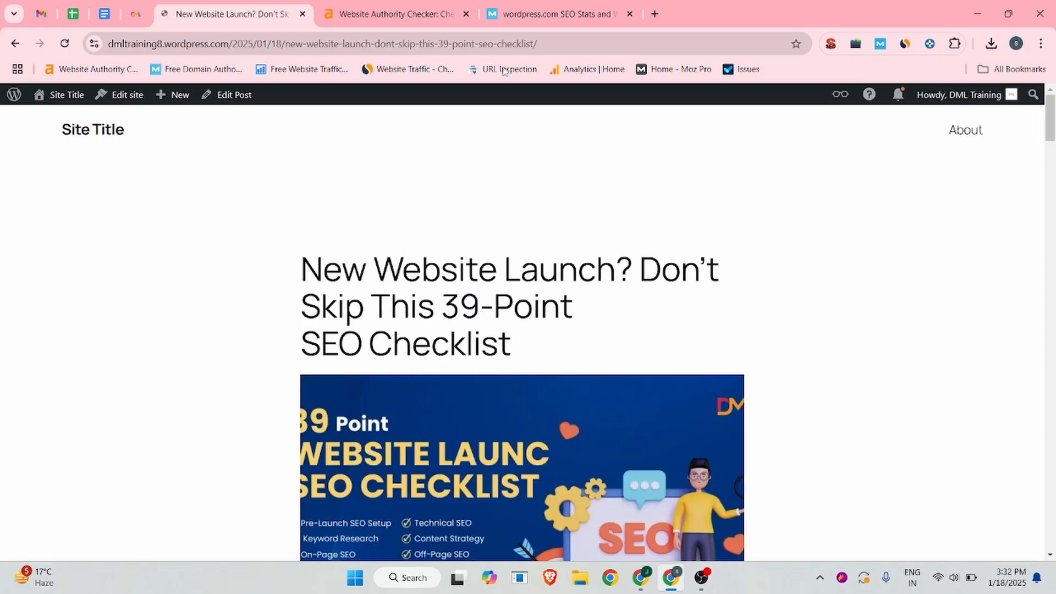
{"action": "scroll", "coordinate": [433, 271], "scroll_direction": "down", "scroll_amount": 10}
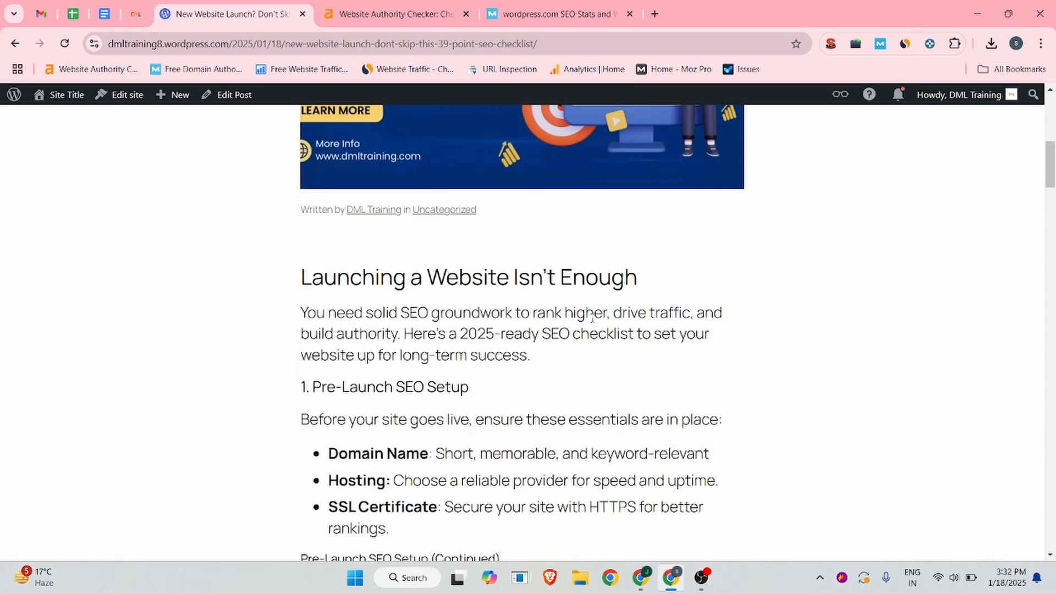
{"action": "scroll", "coordinate": [592, 318], "scroll_direction": "down", "scroll_amount": 8}
{"action": "scroll", "coordinate": [367, 210], "scroll_direction": "up", "scroll_amount": 18}
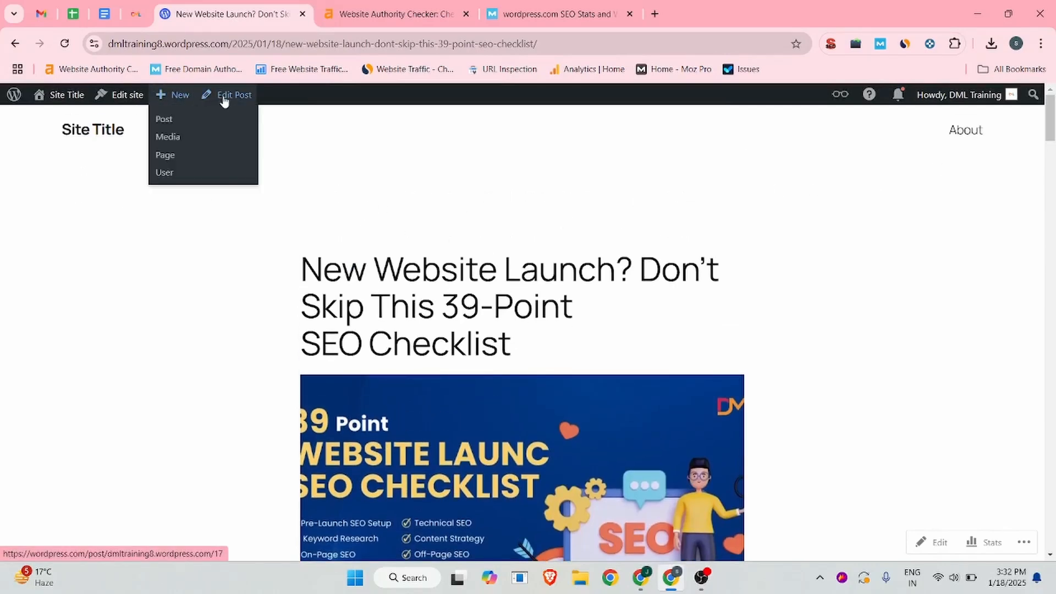
Reopen the published post for editing and select "SEO checklist" in the paragraph under "Launching a Website Isn't Enough".
{"action": "left_click", "coordinate": [226, 96]}
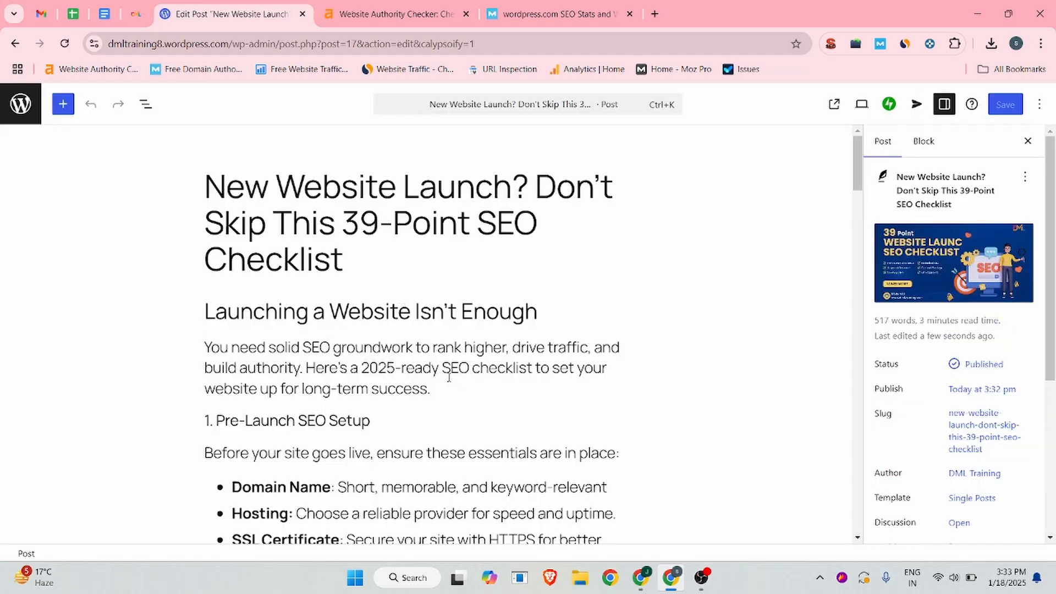
{"action": "scroll", "coordinate": [338, 321], "scroll_direction": "down", "scroll_amount": 1}
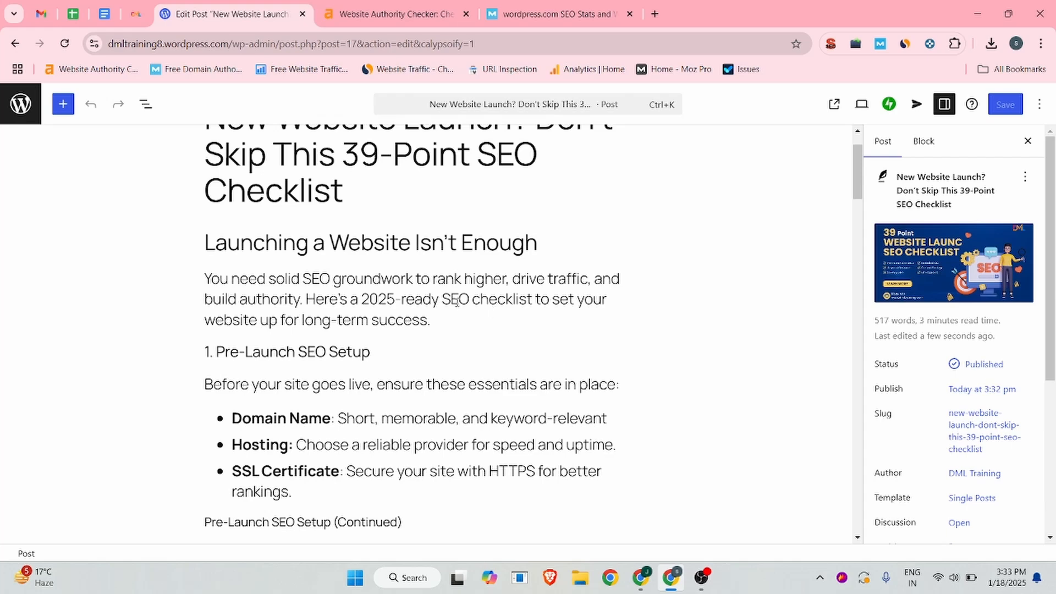
{"action": "left_click_drag", "start_coordinate": [443, 298], "coordinate": [533, 300]}
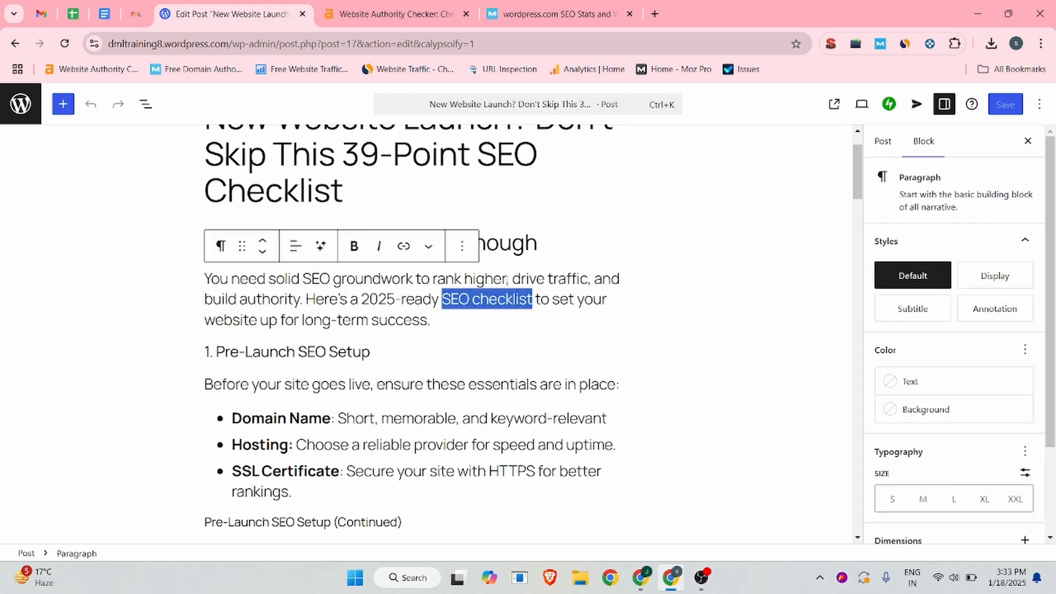
Open the 39-point SEO checklist article on the dmltraining.com blog and copy its web address.
{"action": "left_click", "coordinate": [137, 16]}
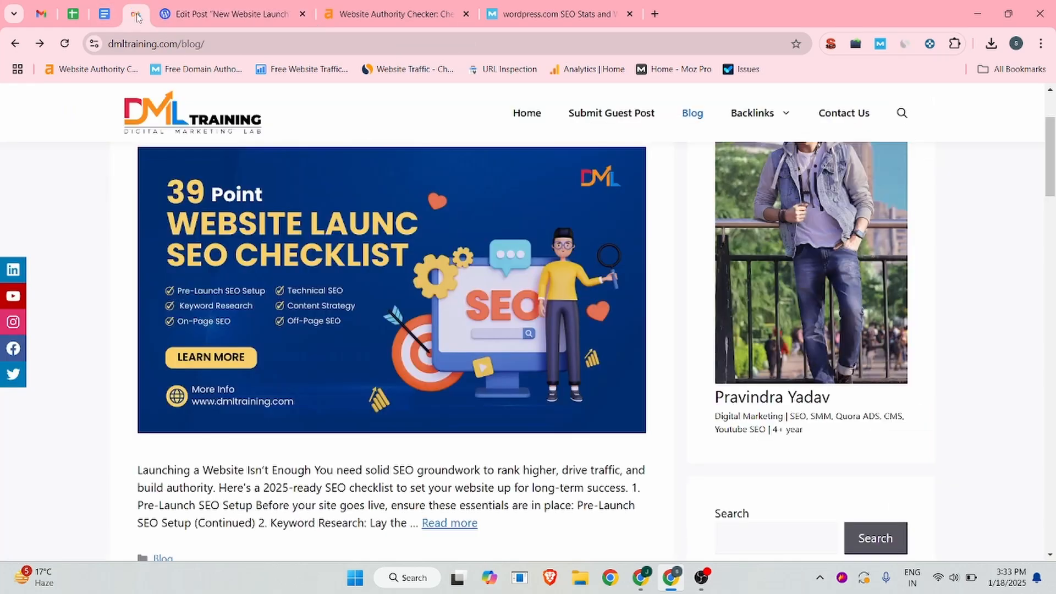
{"action": "right_click", "coordinate": [291, 325]}
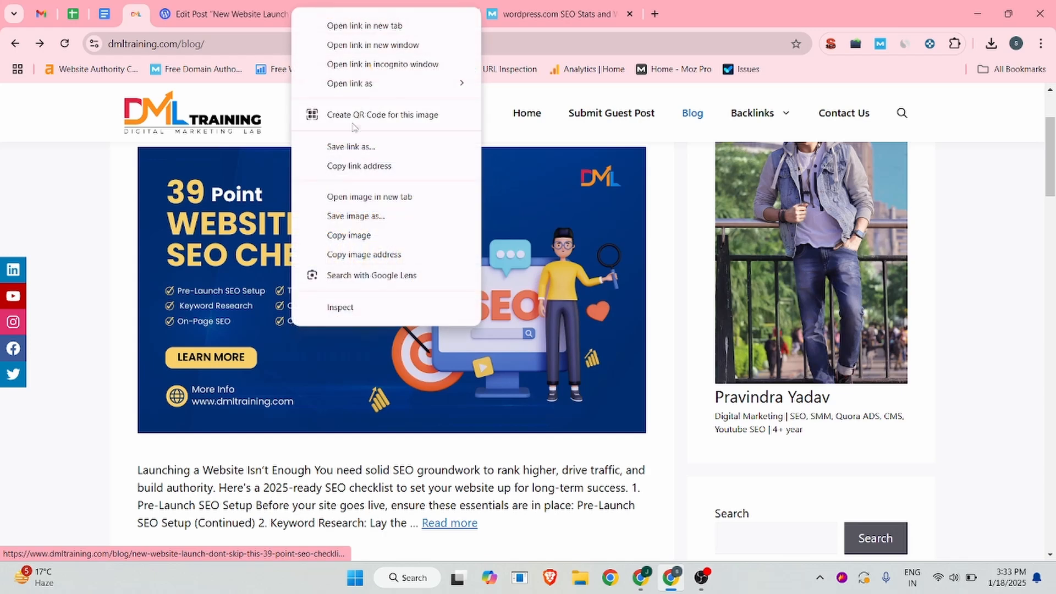
{"action": "left_click", "coordinate": [211, 235]}
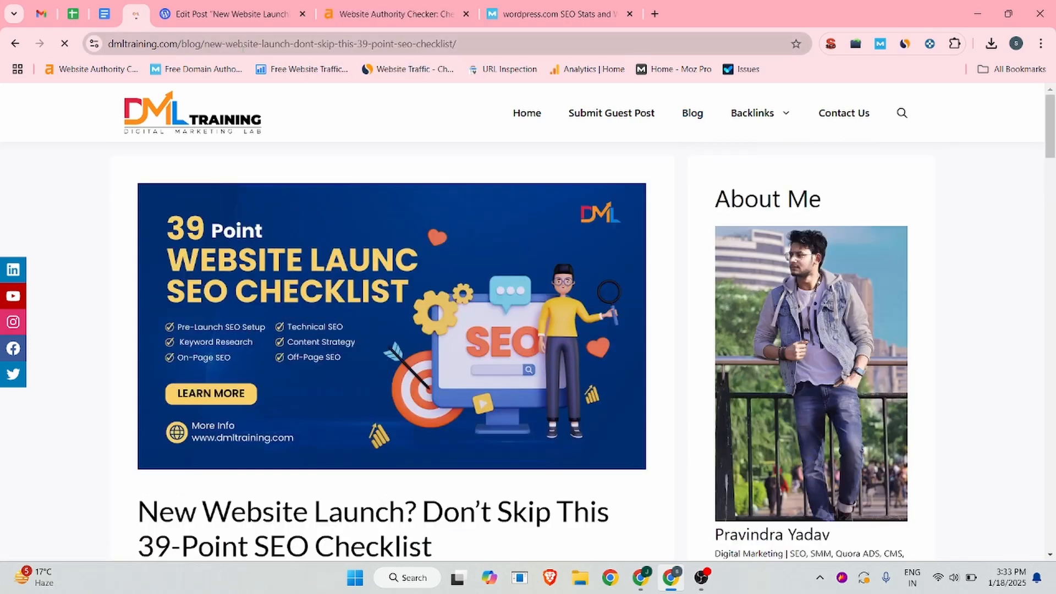
{"action": "left_click", "coordinate": [243, 48]}
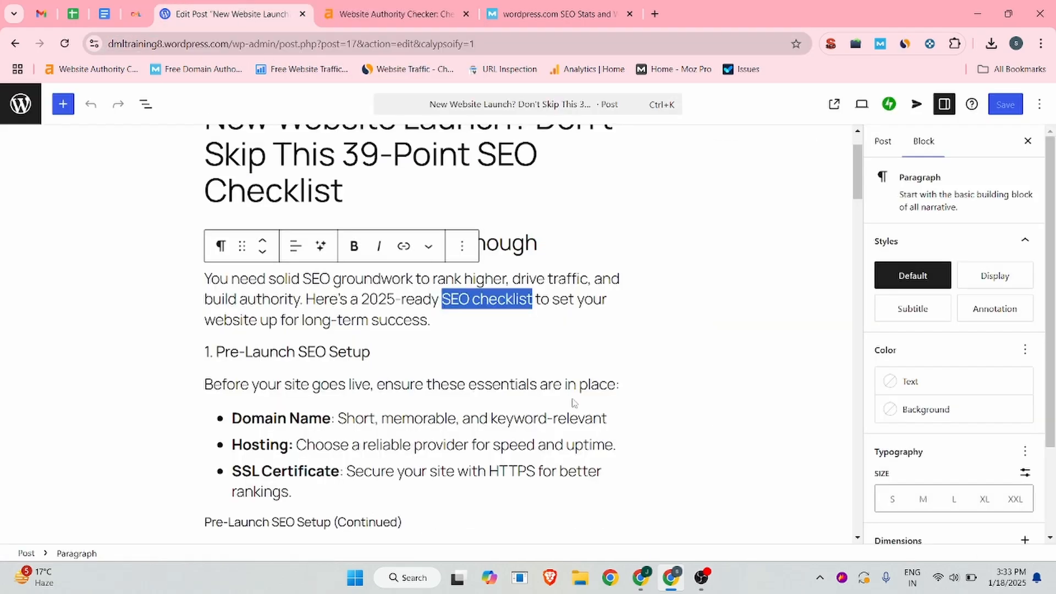
Link the selected "SEO checklist" text in the WordPress post to the copied dmltraining.com article address and save the post.
{"action": "left_click", "coordinate": [404, 245]}
{"action": "key", "text": "ctrl+v"}
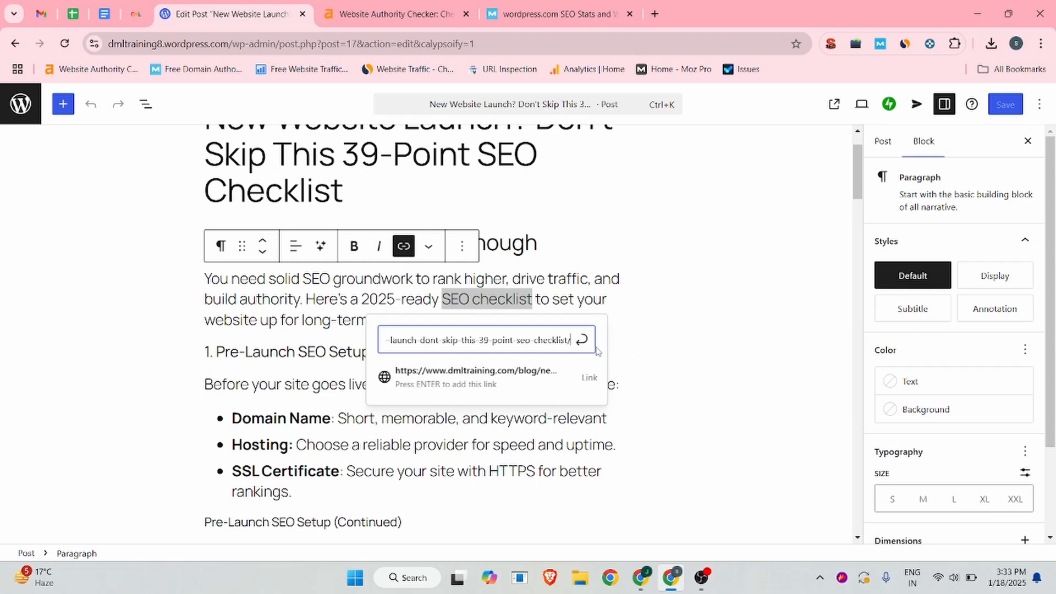
{"action": "left_click", "coordinate": [580, 341]}
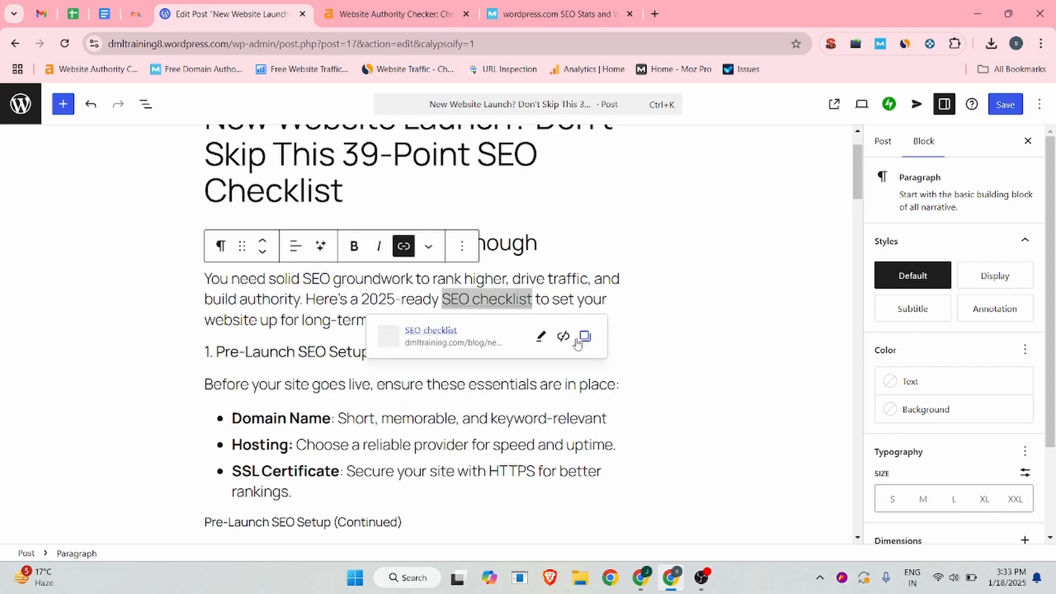
{"action": "left_click", "coordinate": [556, 279]}
{"action": "left_click", "coordinate": [480, 301]}
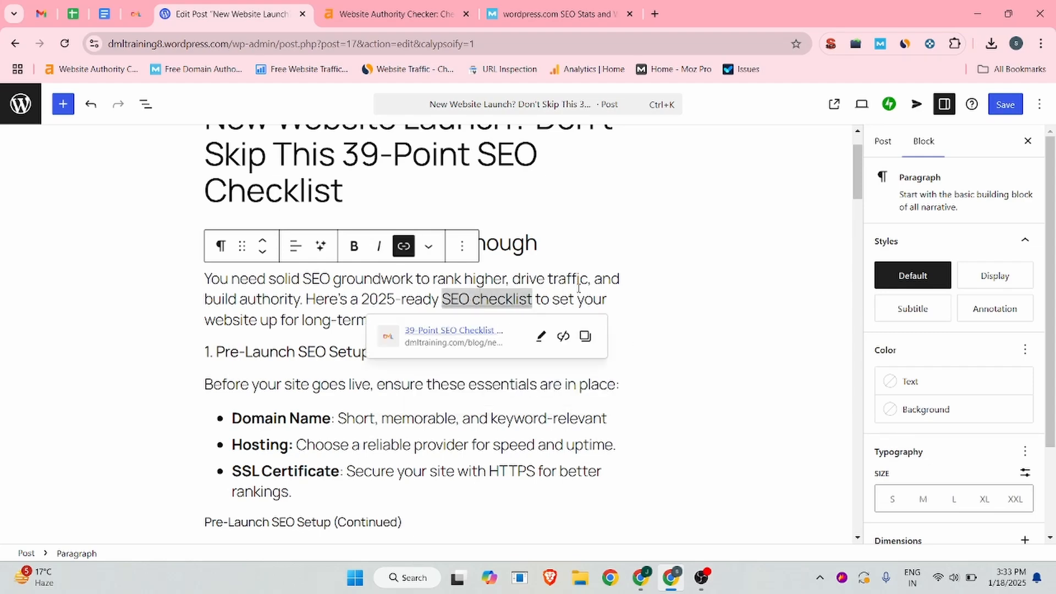
{"action": "left_click", "coordinate": [1002, 107]}
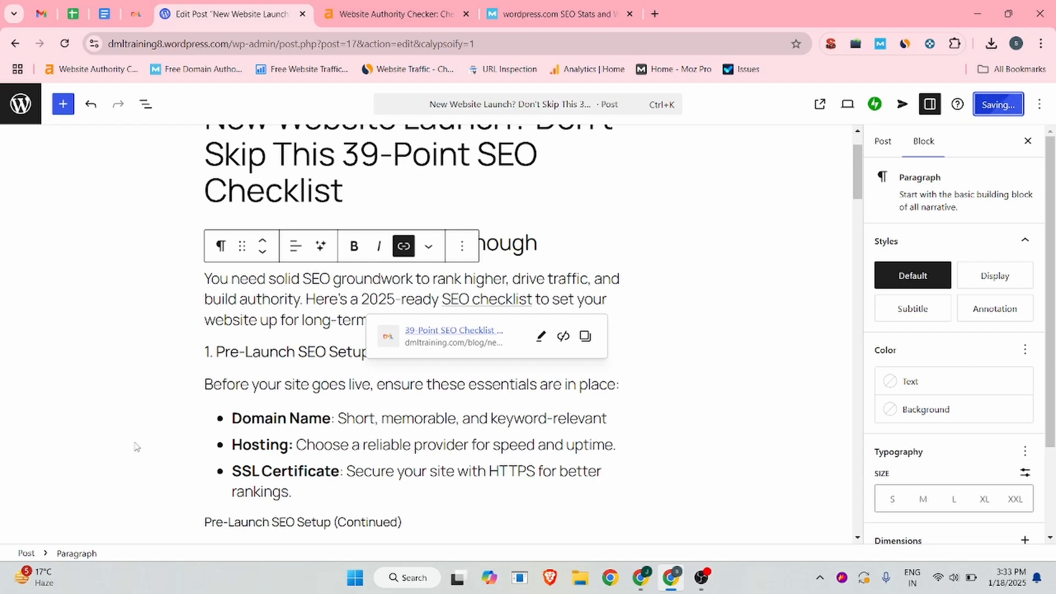
View the updated live post and inspect the HTML of its "SEO checklist" link in the browser's developer tools.
{"action": "left_click", "coordinate": [141, 540]}
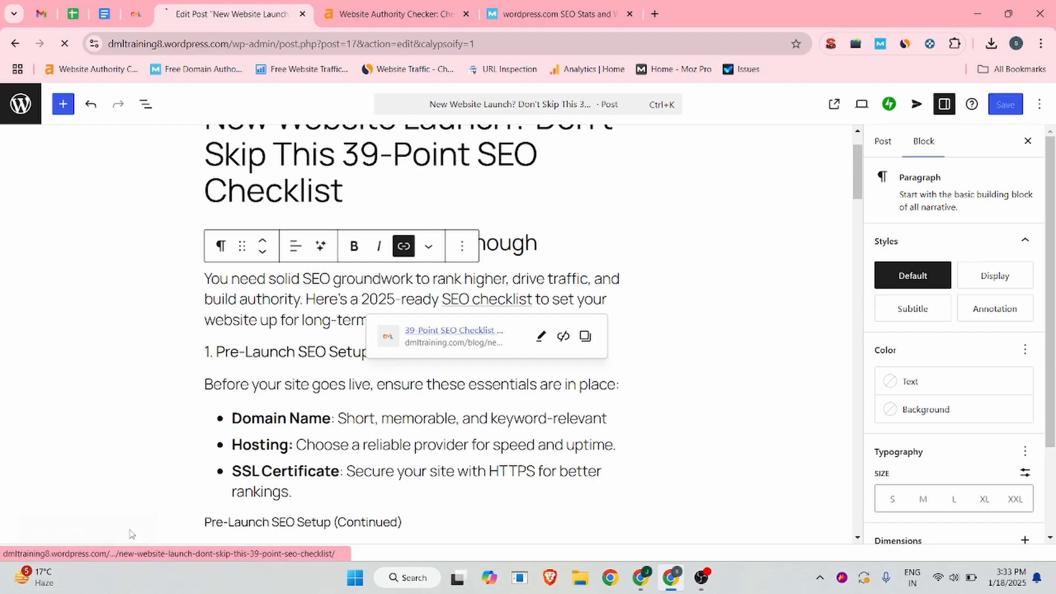
{"action": "left_click", "coordinate": [550, 47]}
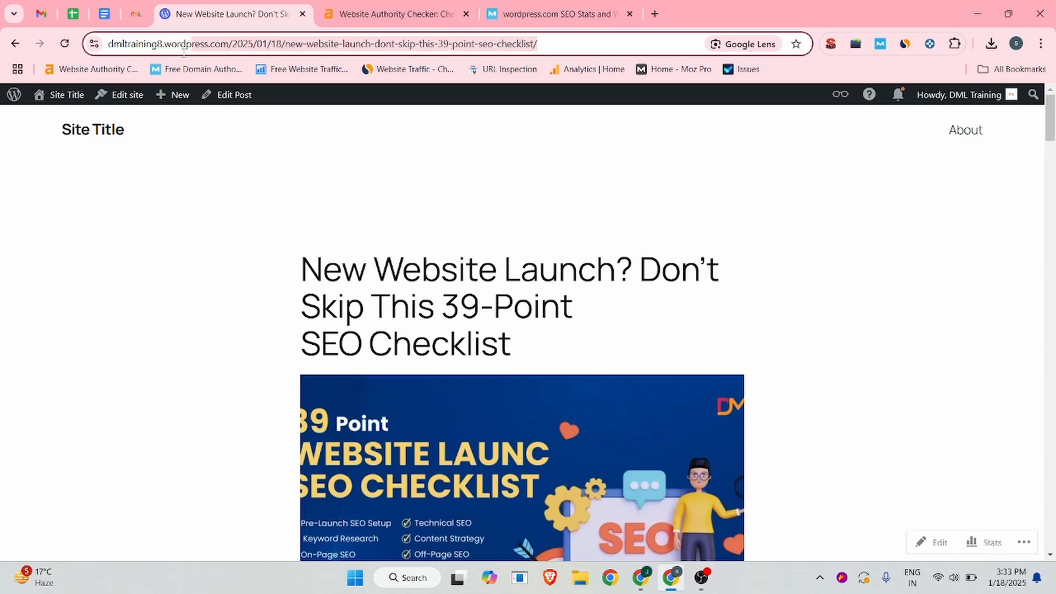
{"action": "scroll", "coordinate": [394, 308], "scroll_direction": "down", "scroll_amount": 10}
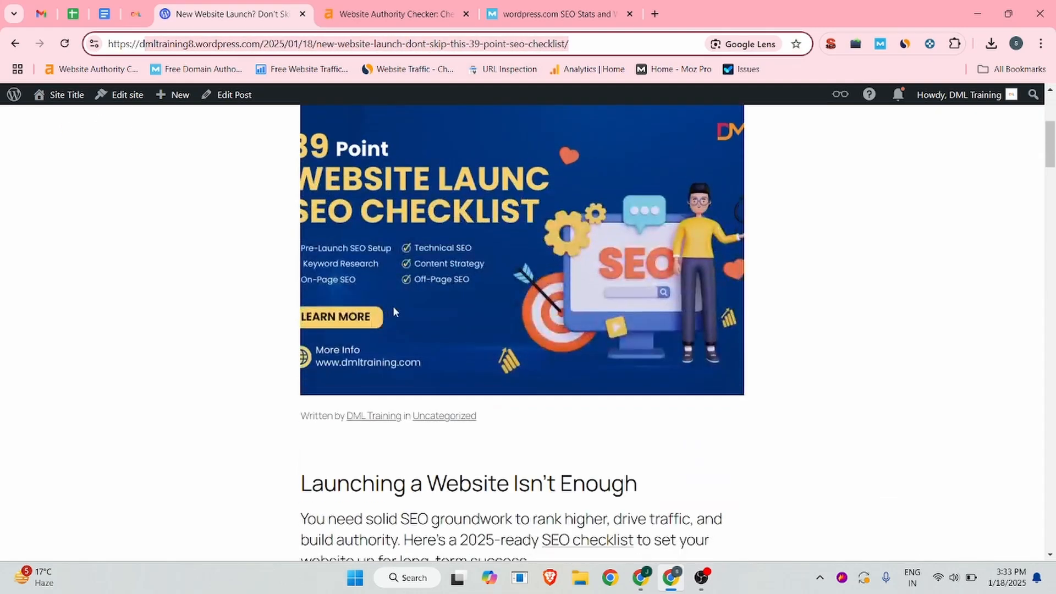
{"action": "right_click", "coordinate": [588, 203]}
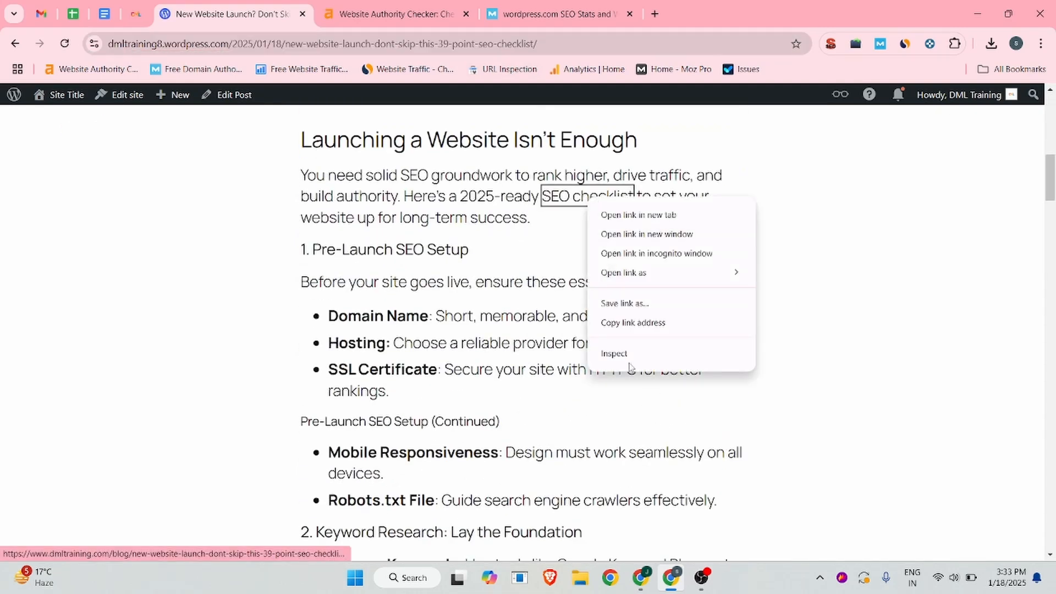
{"action": "left_click", "coordinate": [599, 347]}
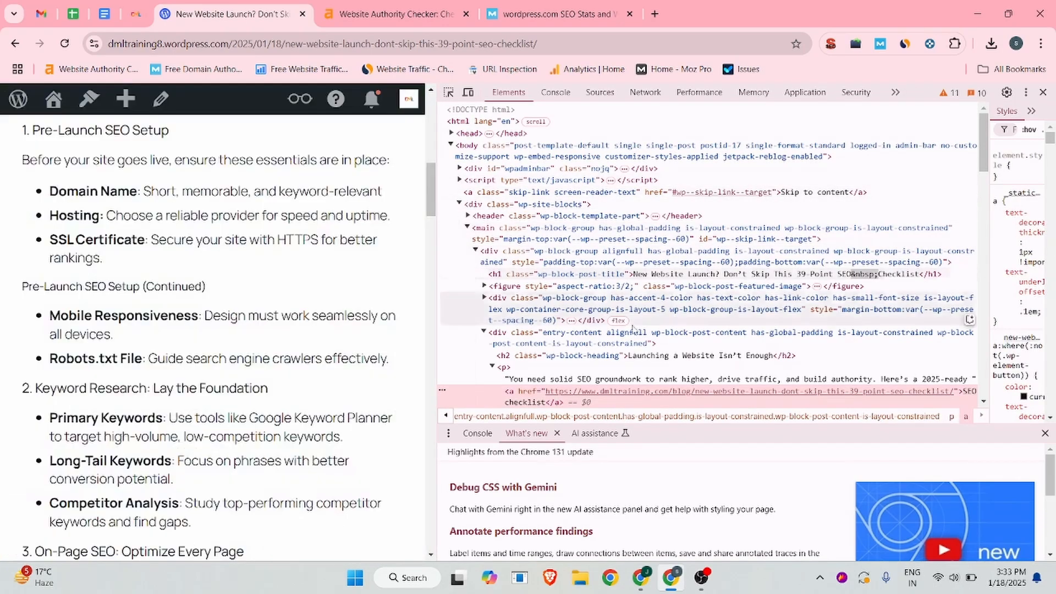
{"action": "scroll", "coordinate": [547, 329], "scroll_direction": "down", "scroll_amount": 1}
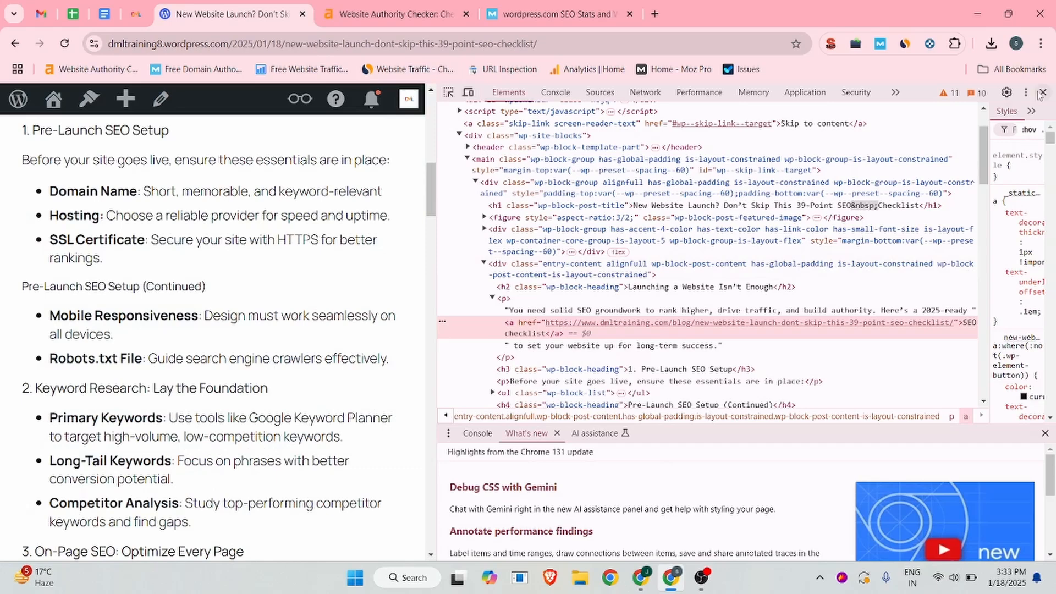
{"action": "left_click", "coordinate": [1041, 94]}
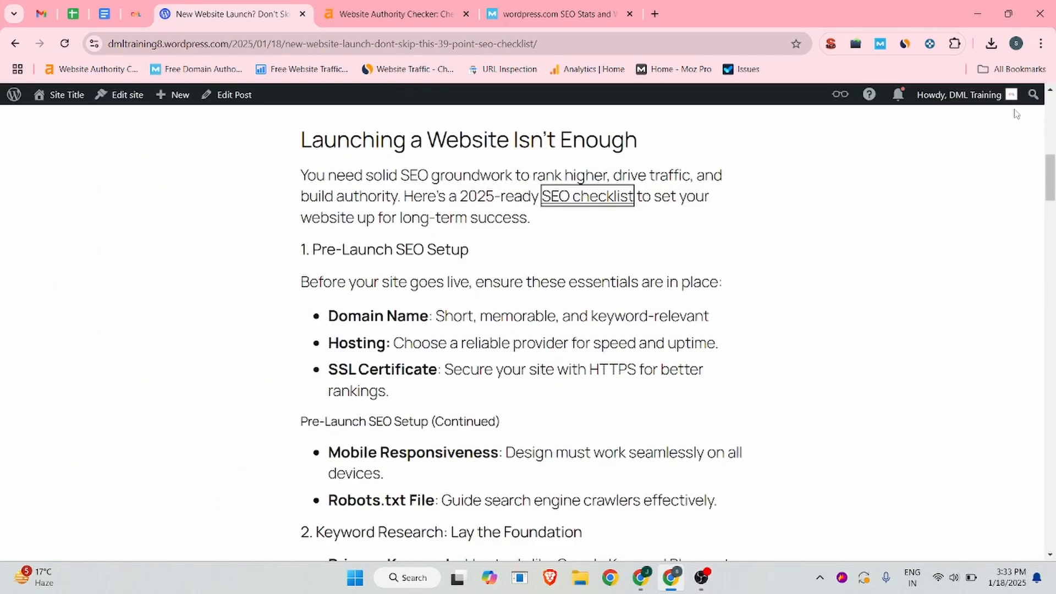